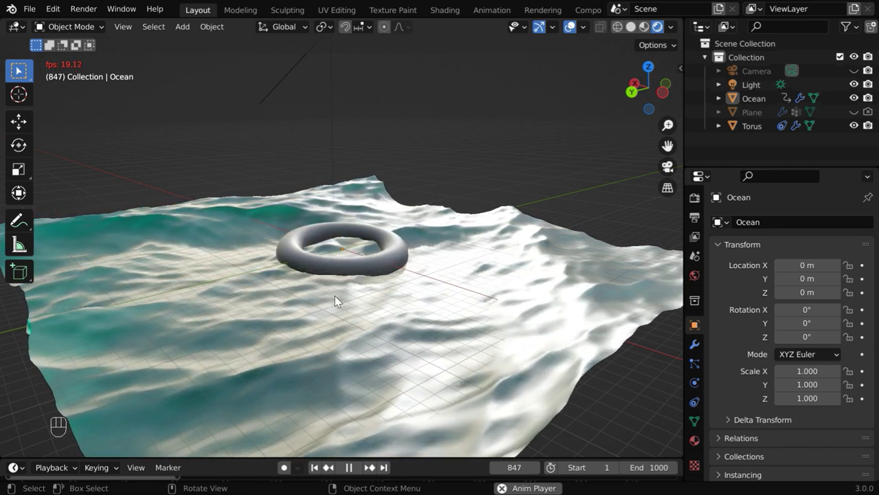
Start a new file from the General template.
left_click(29, 9)
mouse_move(103, 25)
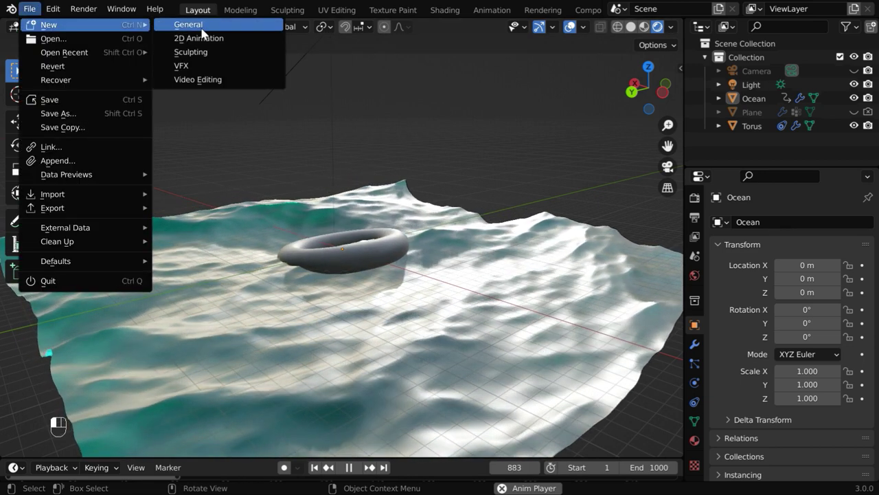
left_click(188, 25)
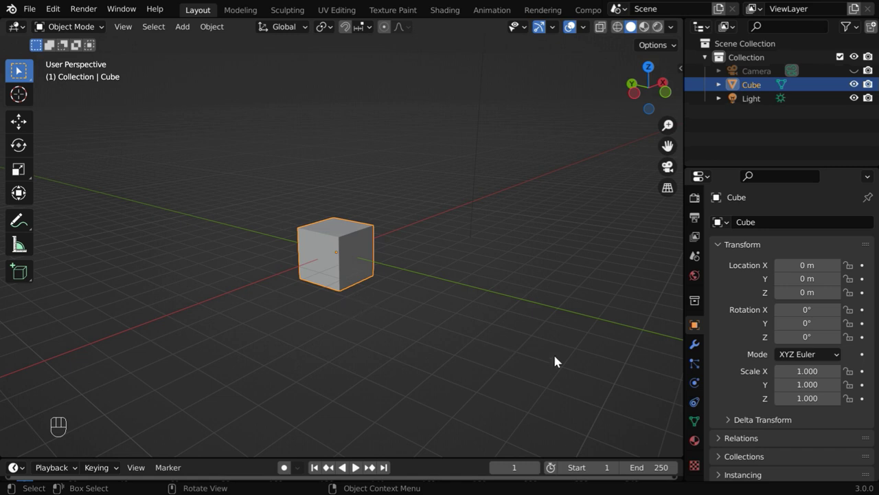
Add an Ocean modifier to the default cube.
left_click(695, 344)
left_click(762, 223)
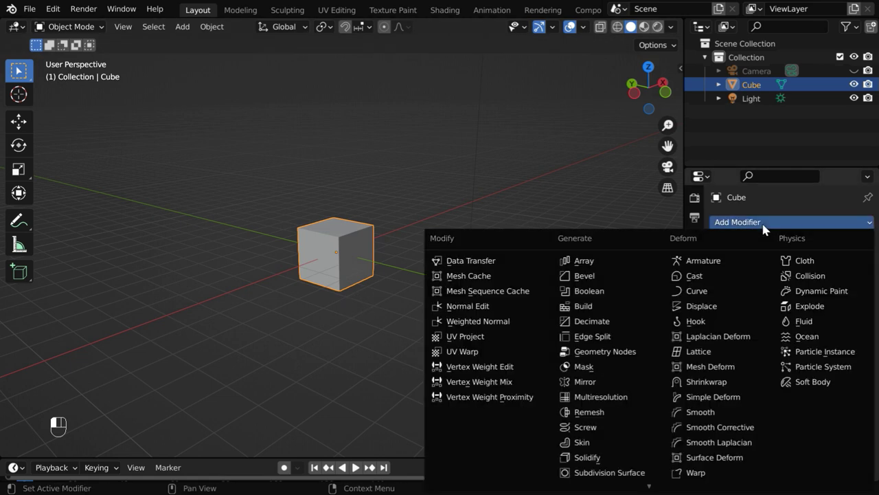
left_click(807, 336)
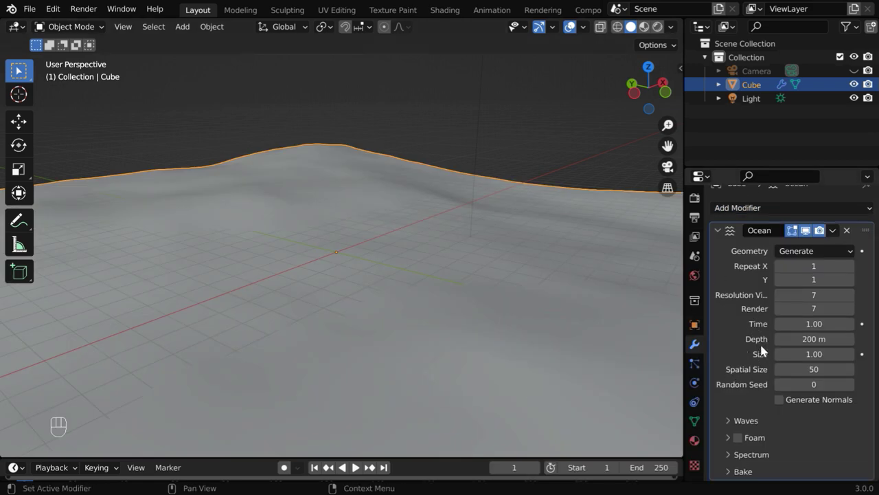
Set the Ocean modifier's viewport and render resolution to 12.
scroll(316, 355, "down", 5)
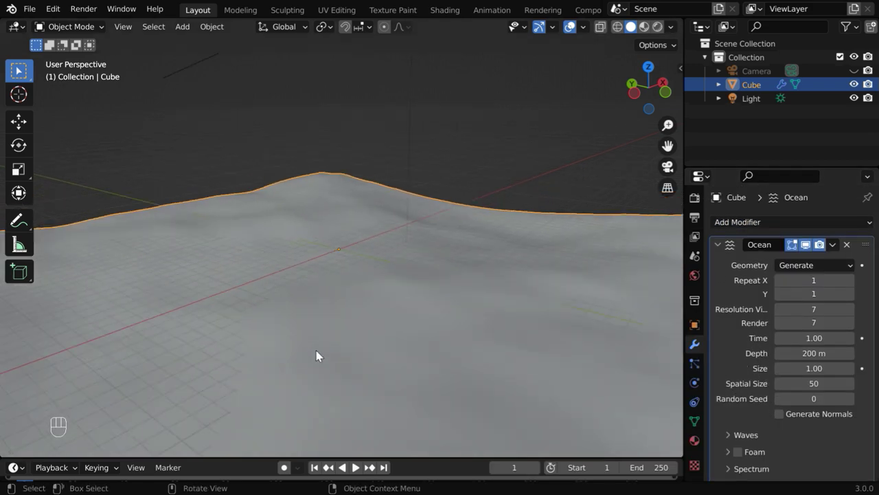
middle_click_drag(304, 386, 365, 390)
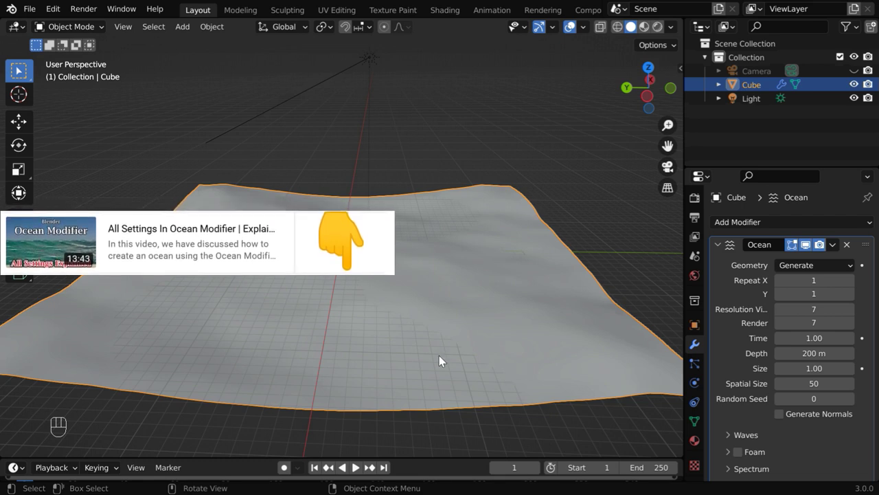
left_click_drag(817, 314, 817, 323)
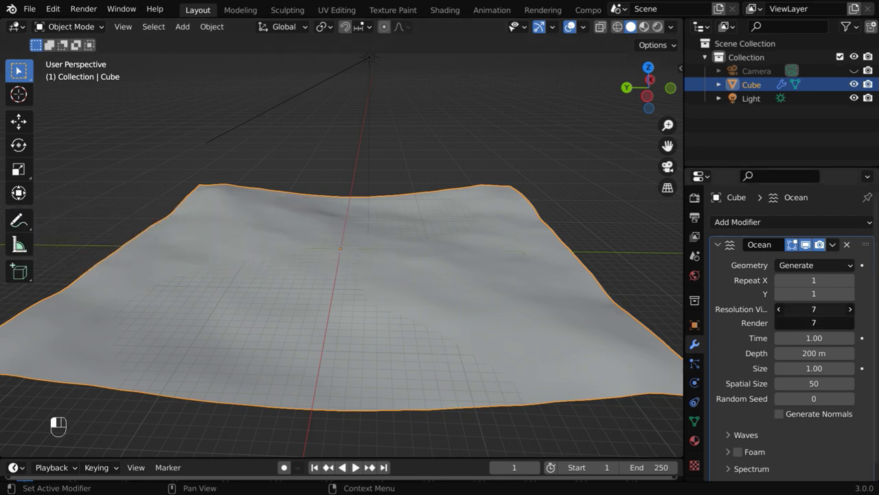
key("Return")
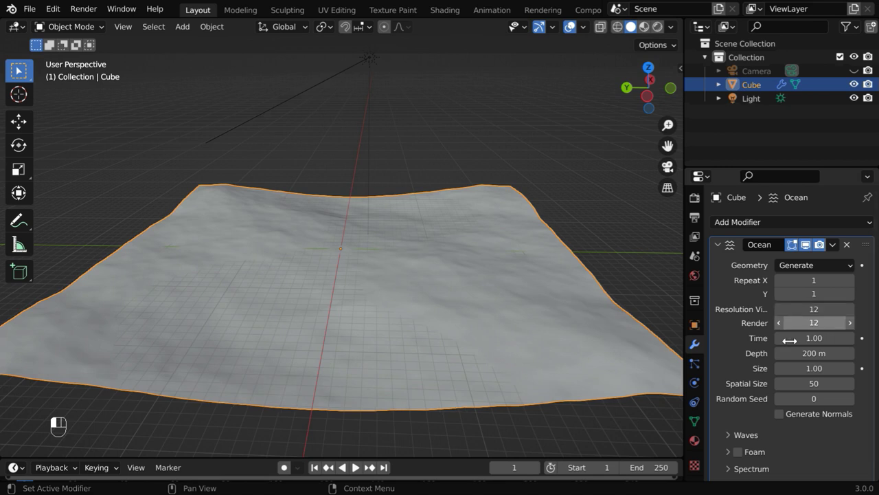
In the Ocean modifier's wave settings, set Scale to 3 and Alignment to 0.5.
scroll(764, 424, "down", 1)
left_click(727, 420)
scroll(825, 423, "down", 5)
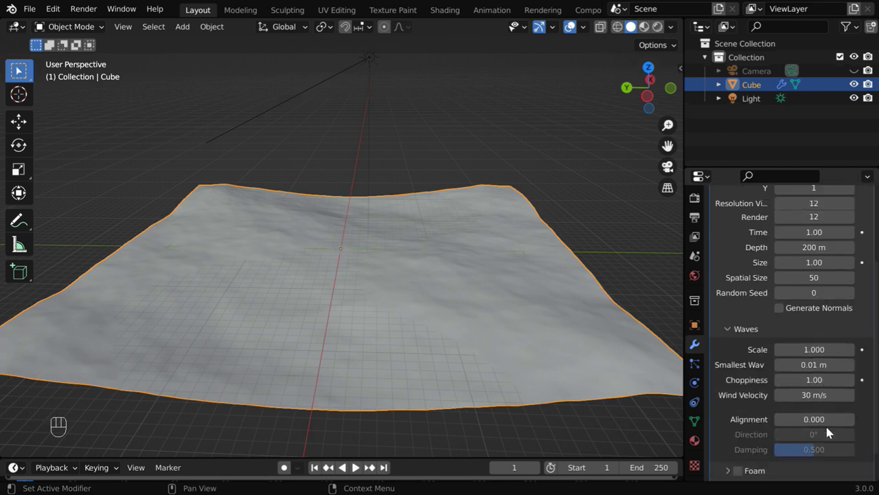
left_click(827, 351)
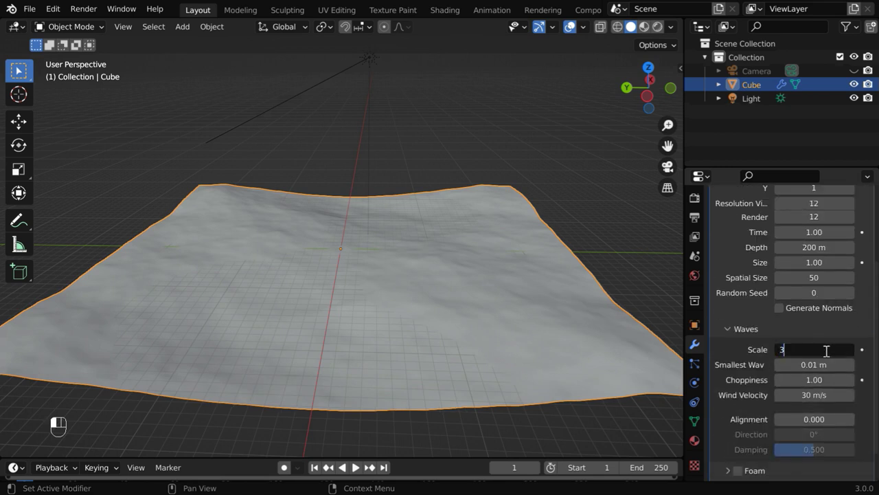
key("Return")
left_click(826, 419)
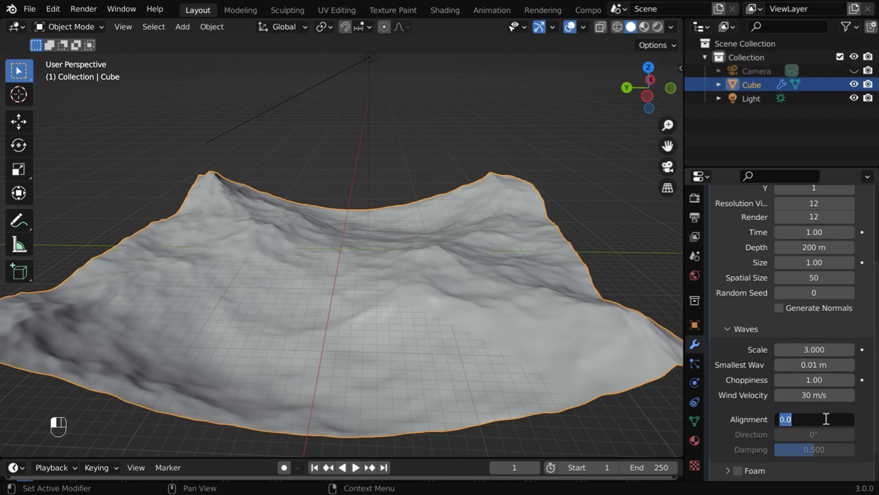
type(".5")
key("Return")
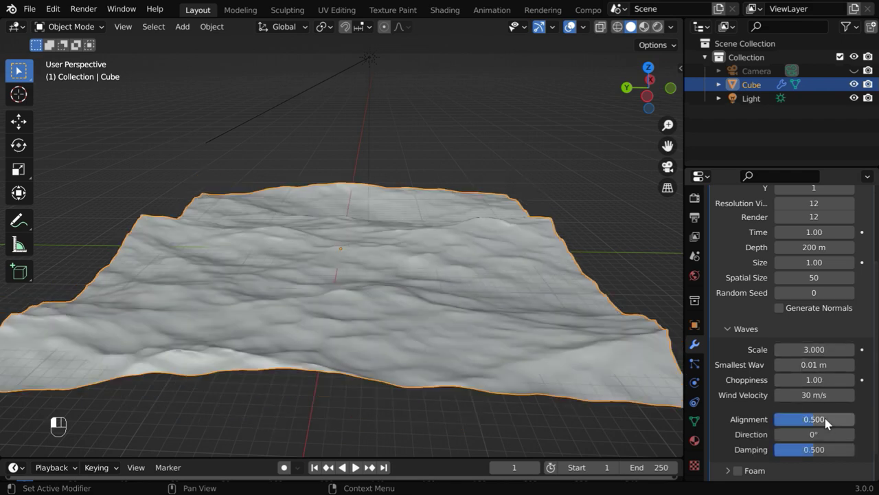
Keyframe the Ocean modifier's Time at 1.00 on frame 1 and set the scene's end frame to 1000.
scroll(825, 355, "up", 3)
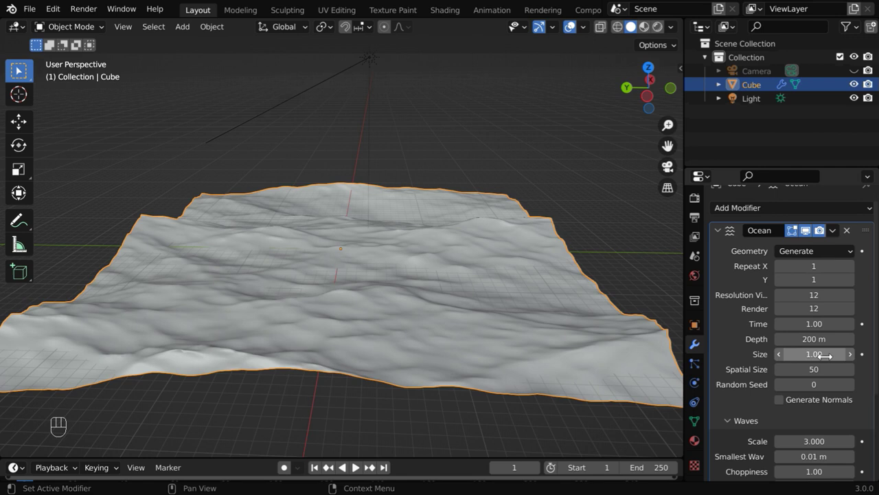
scroll(825, 355, "up", 1)
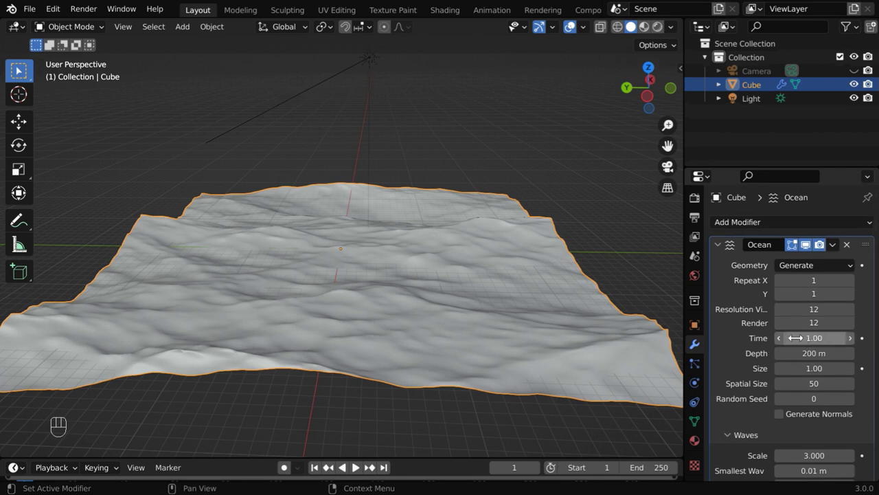
left_click(862, 338)
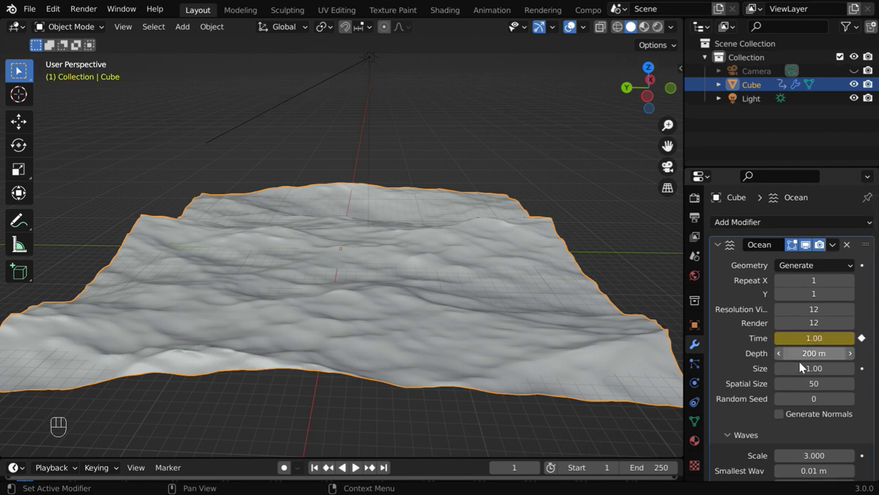
left_click(653, 467)
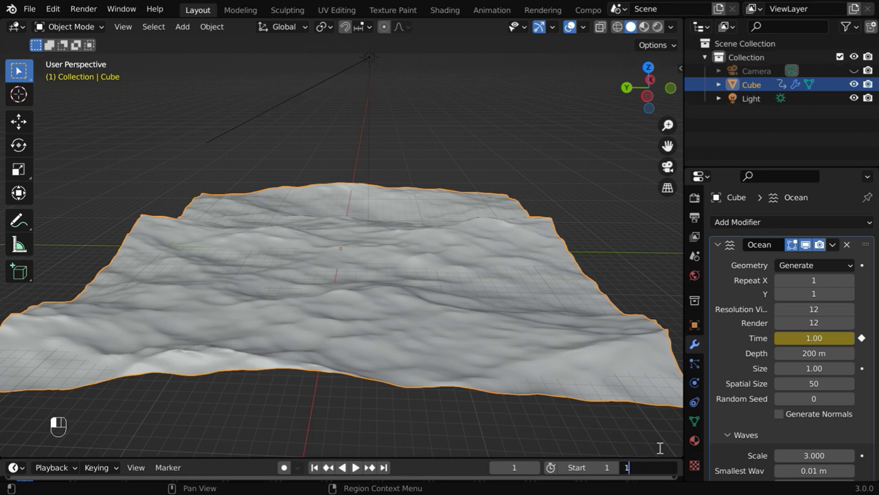
key("Return")
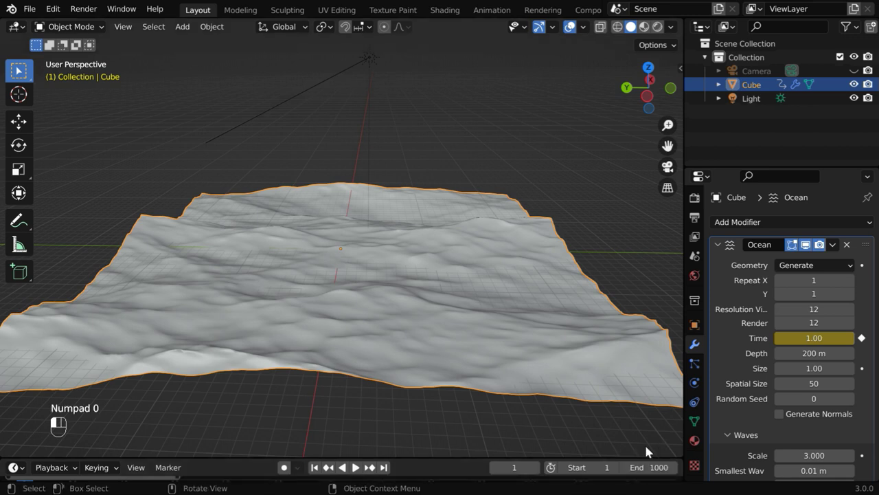
Keyframe the Ocean modifier's Time at 30 on the last frame, 1000.
left_click(385, 467)
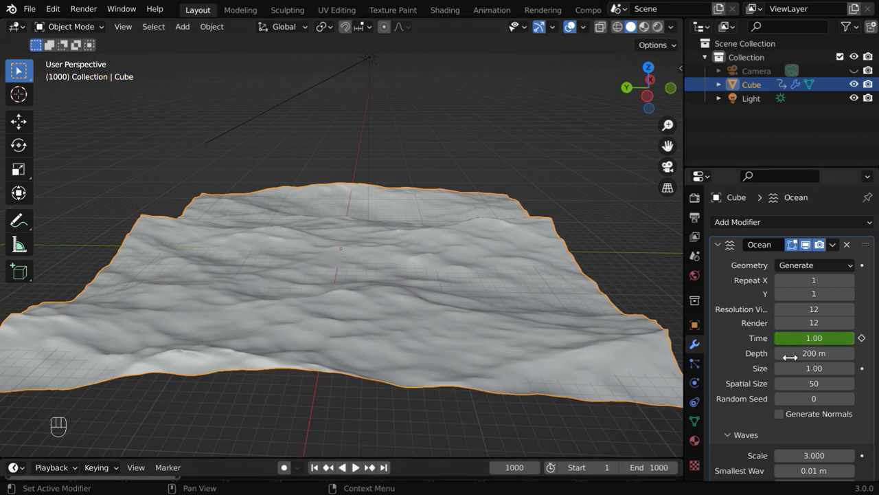
left_click(830, 338)
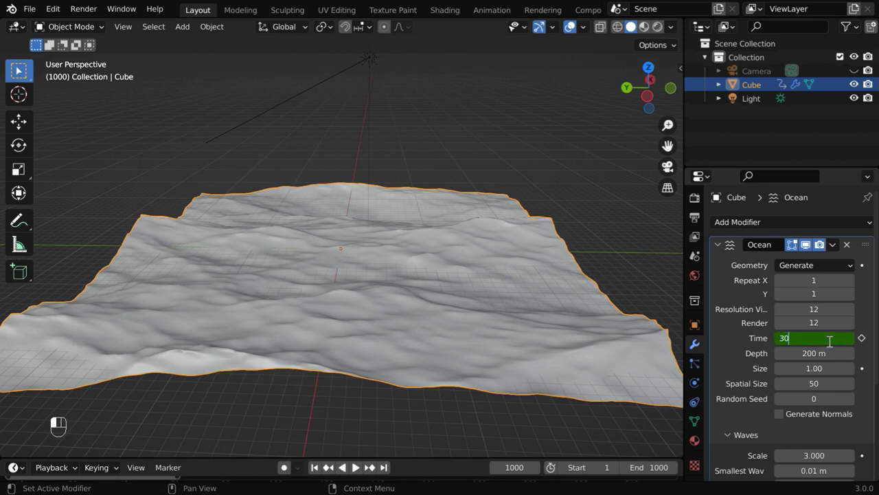
type("30")
key("Return")
left_click(862, 337)
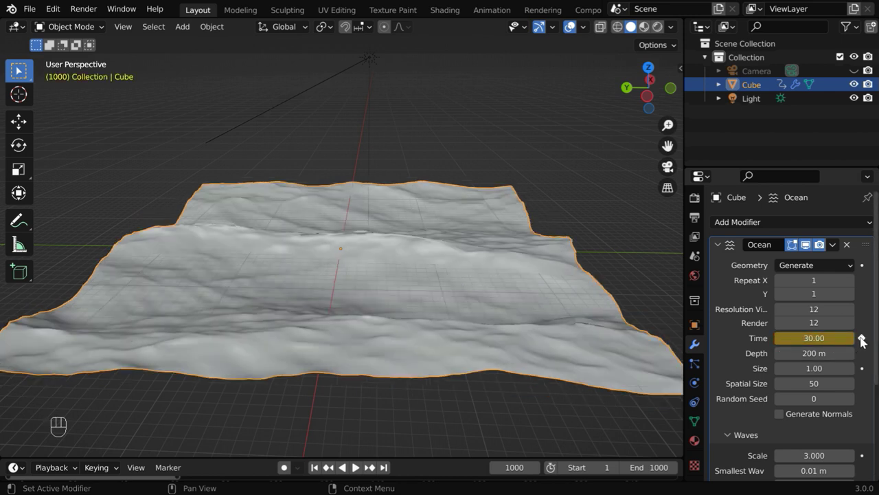
Play the ocean animation from the first frame, examine the wave motion up close, and stop playback.
left_click(314, 467)
left_click(355, 467)
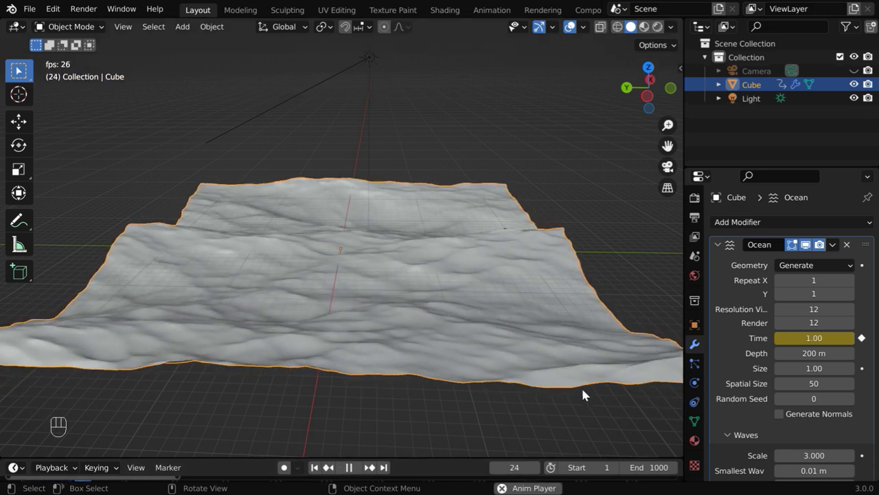
middle_click_drag(579, 388, 491, 396)
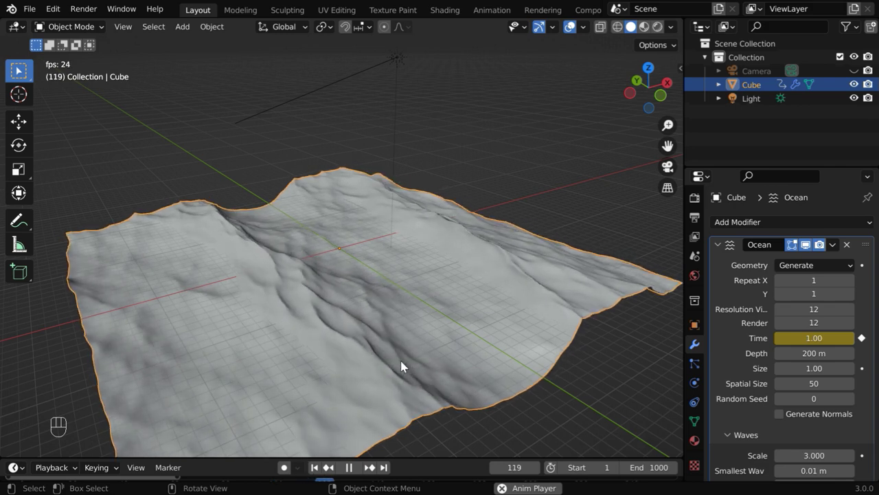
key("ctrl")
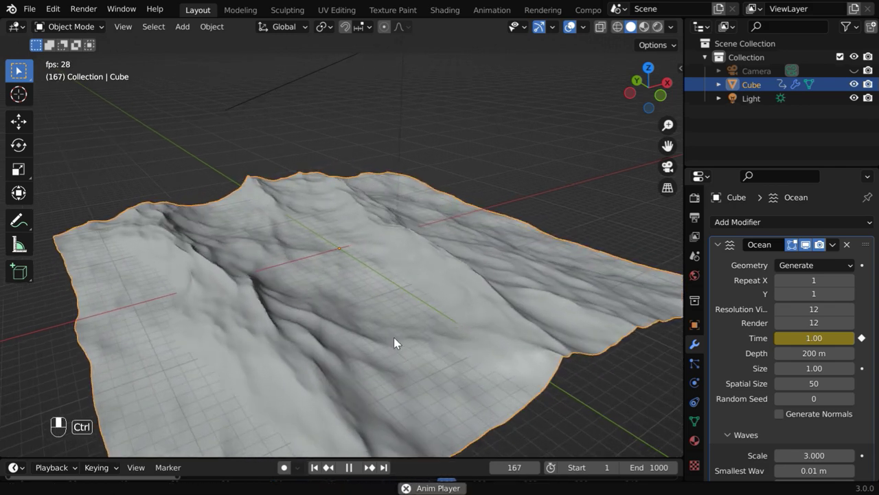
middle_click_drag(394, 337, 389, 320, "ctrl")
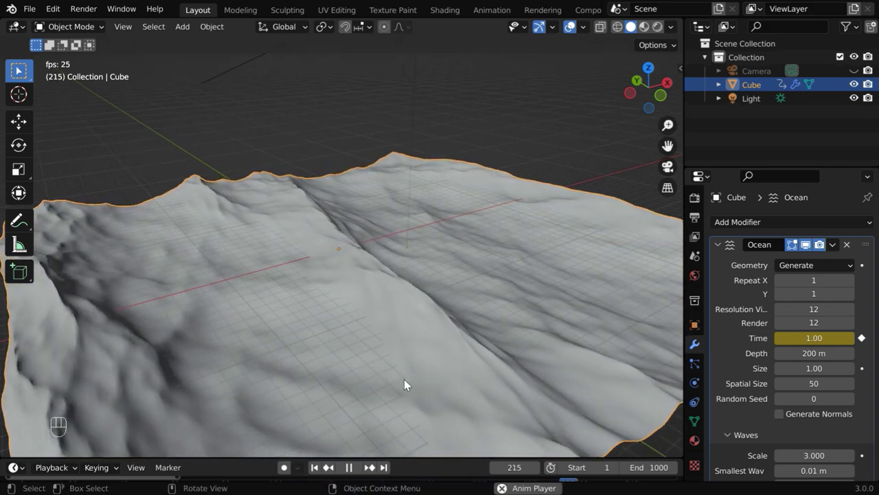
key("space")
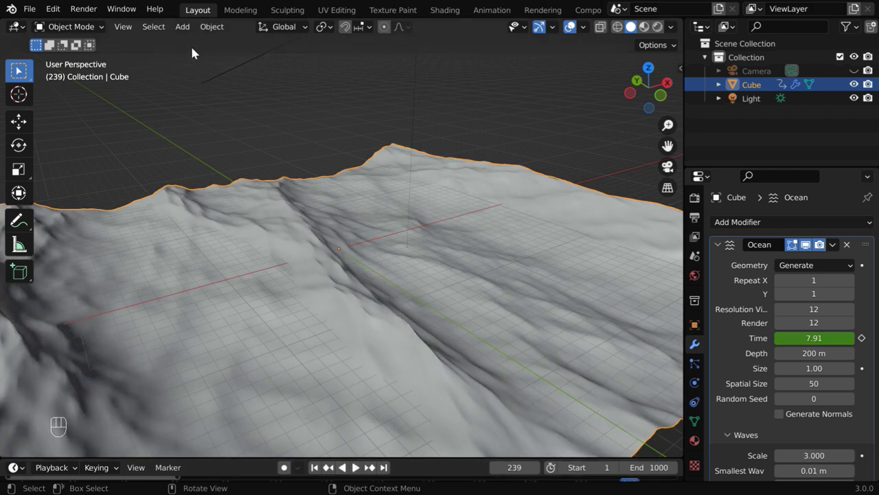
Add a plane mesh to the scene.
left_click(182, 27)
mouse_move(193, 44)
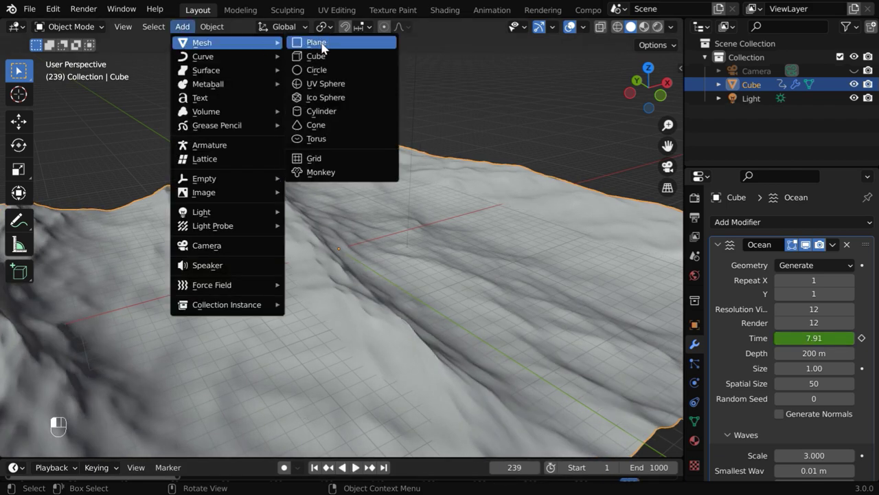
left_click(320, 43)
Rename the cube object to Ocean and hide it in the viewport.
left_click(454, 303)
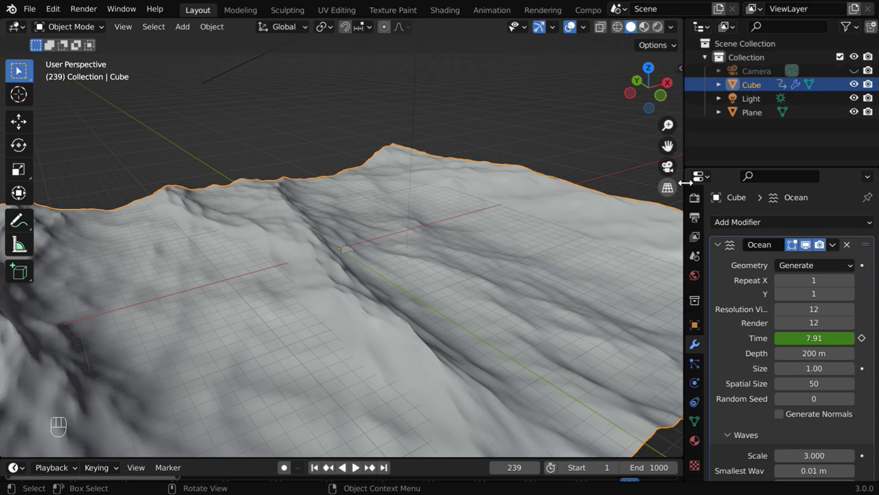
double_click(752, 85)
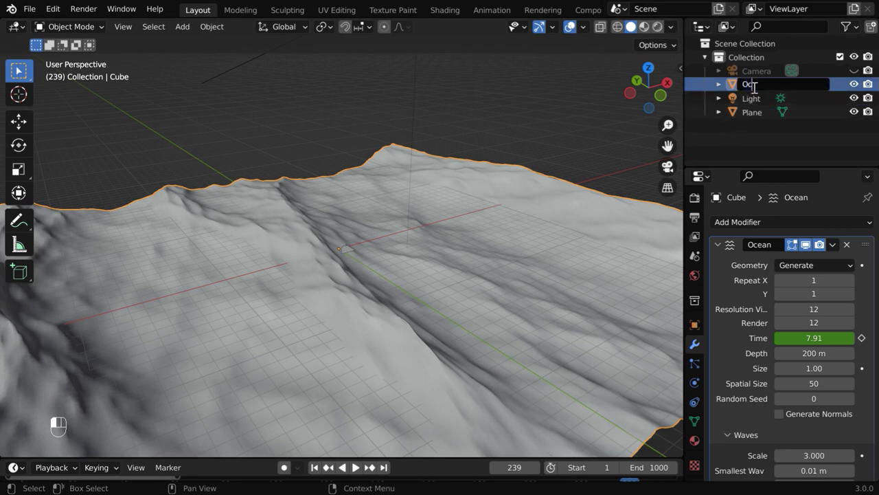
type("Ocean")
key("Return")
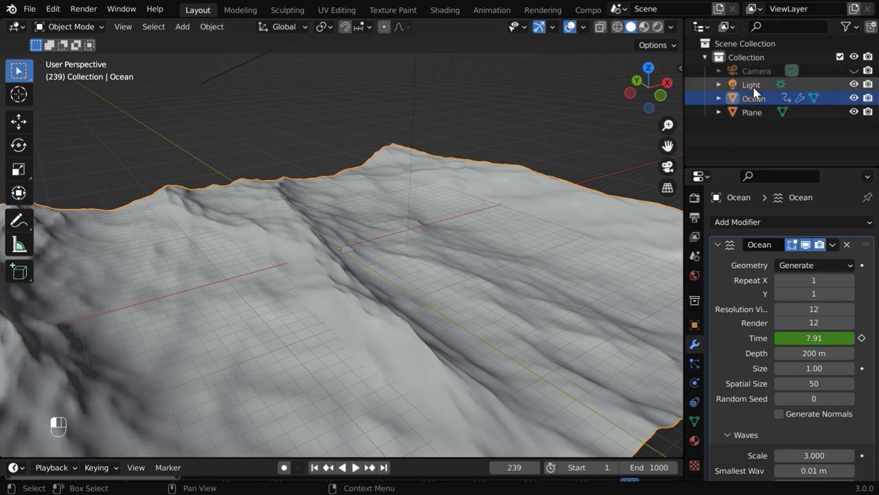
left_click(854, 98)
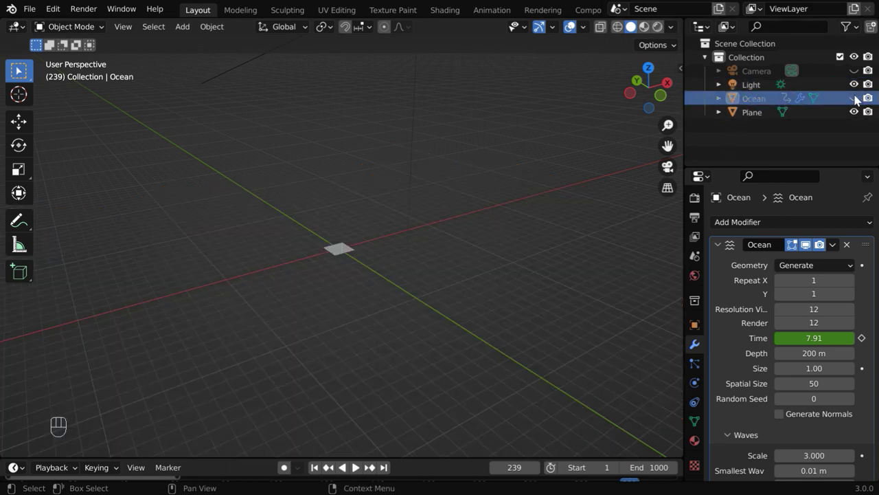
Scale the plane to 3 on the X, Y and Z axes.
left_click(341, 253)
scroll(348, 302, "up", 8)
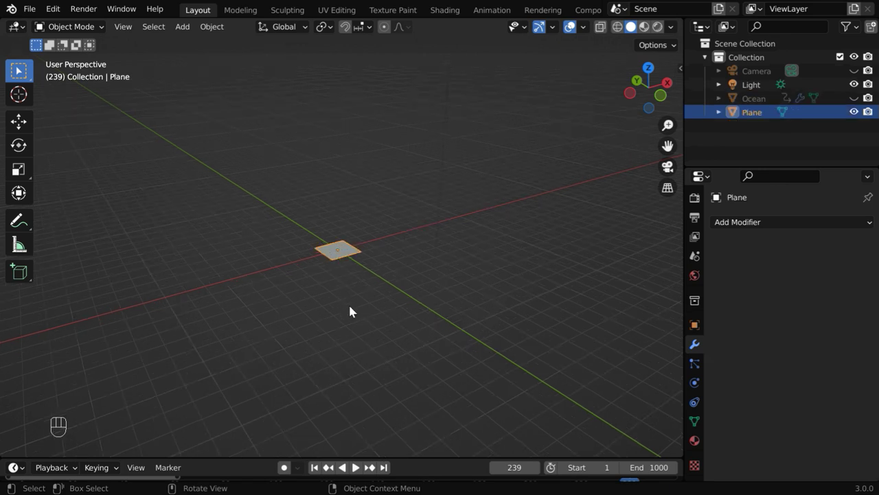
left_click(694, 324)
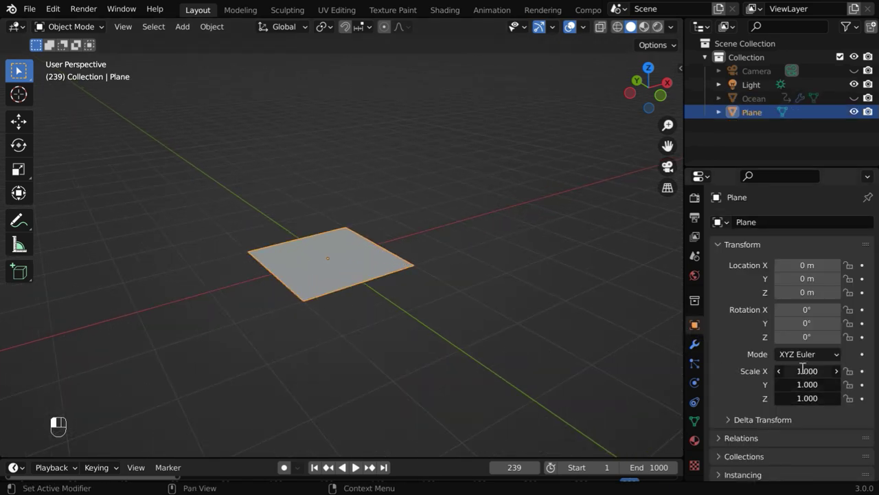
left_click_drag(803, 370, 802, 397)
type("3")
key("Return")
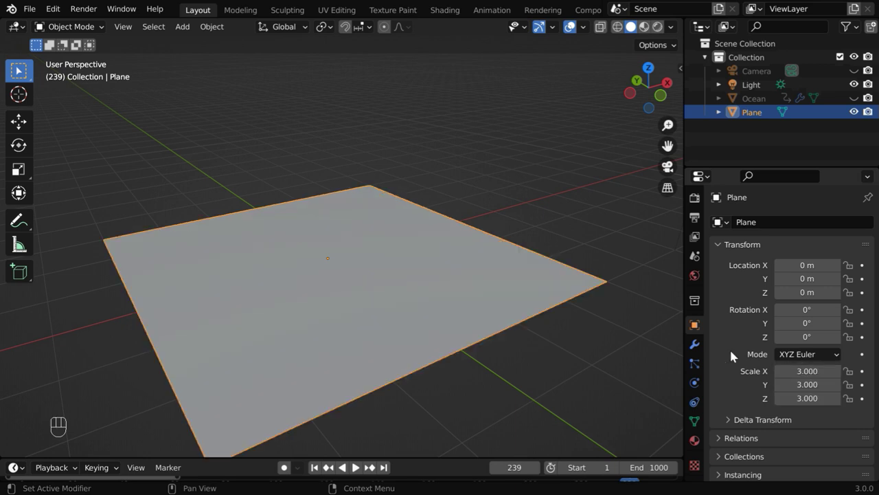
Add a Subdivision Surface modifier to the plane.
left_click(695, 346)
left_click(735, 223)
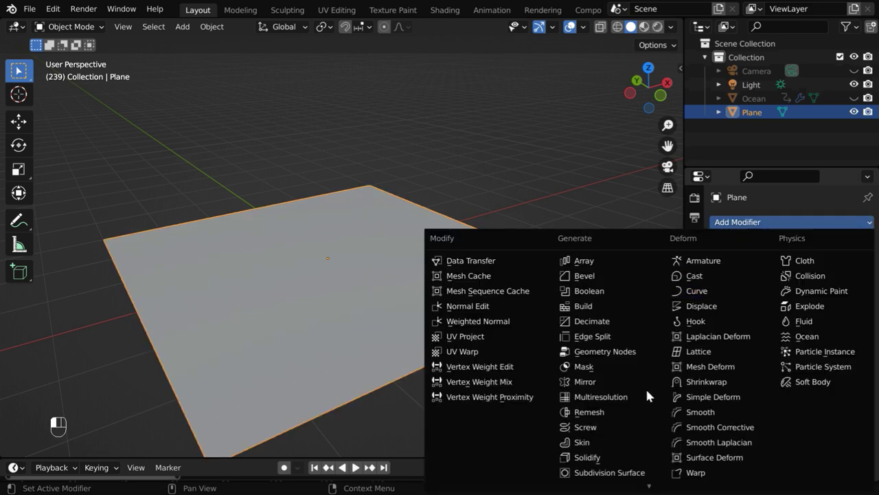
left_click(632, 478)
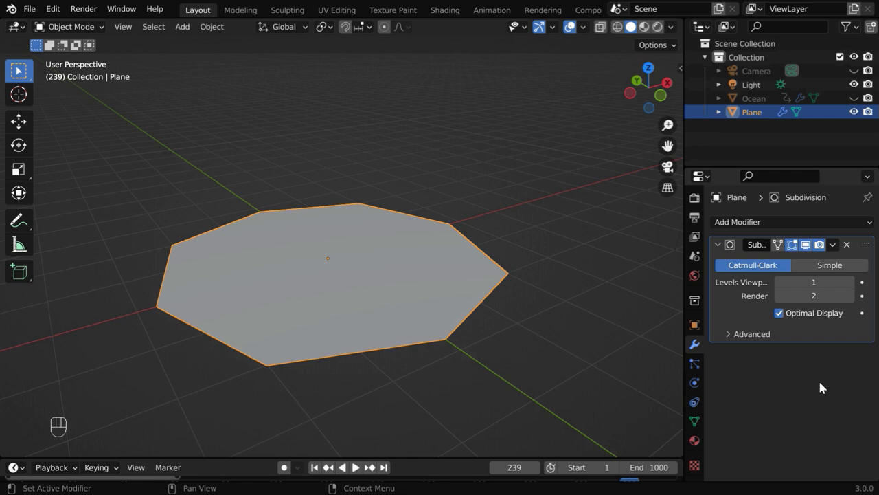
Switch the plane's subdivision to Simple with 4 viewport levels and apply the modifier.
left_click(840, 266)
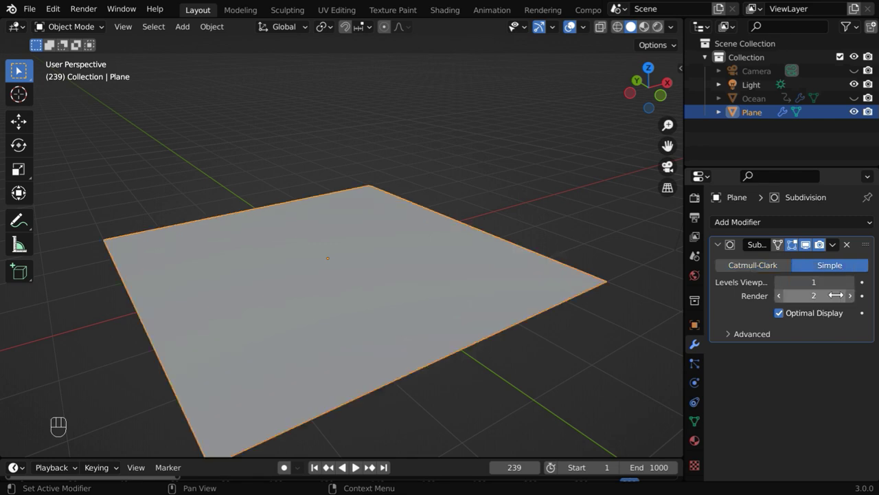
left_click(851, 281)
left_click(851, 281)
left_click(851, 281)
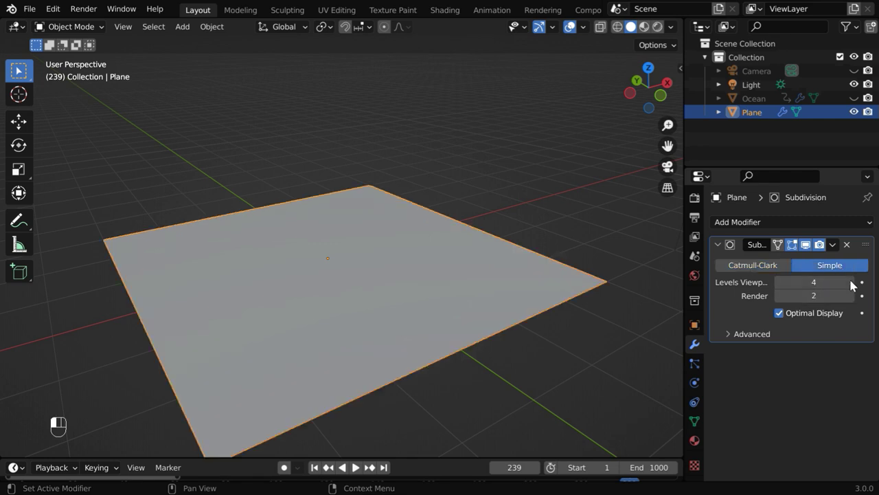
left_click(851, 295)
left_click(832, 244)
left_click(792, 264)
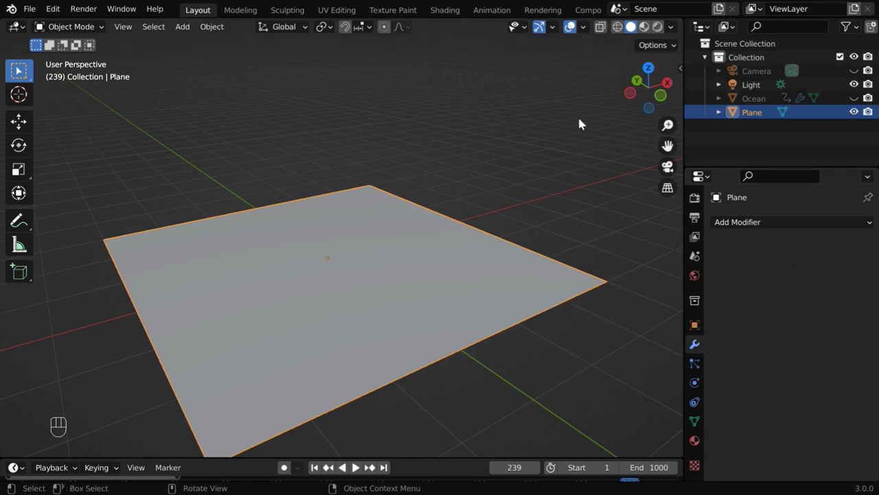
Examine the plane's subdivided mesh in wireframe shading and return to solid shading.
left_click(619, 28)
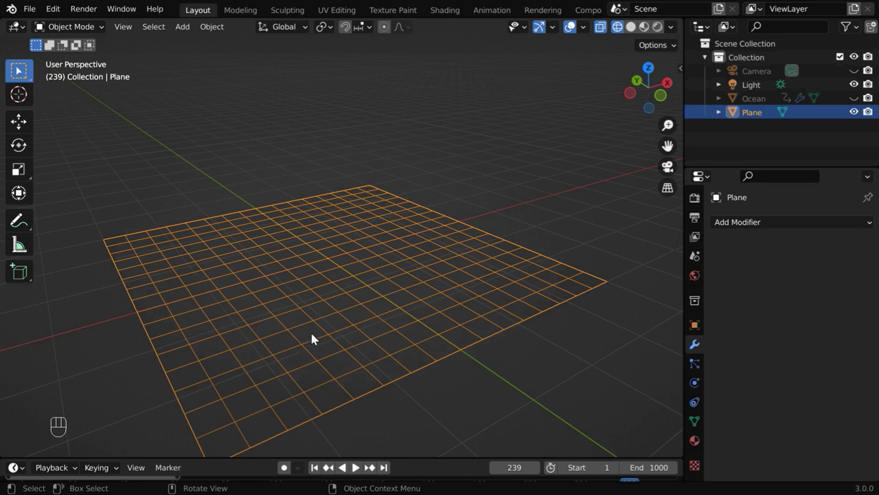
scroll(367, 331, "down", 2)
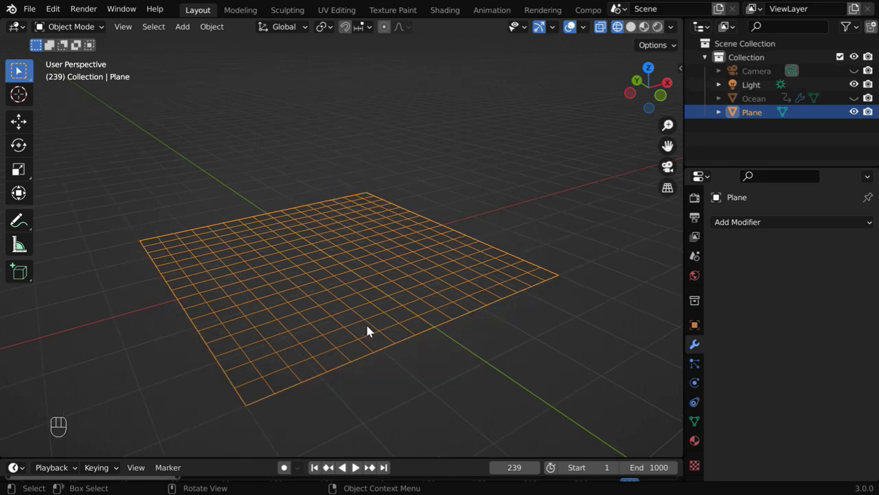
left_click(630, 26)
Create a vertex group from all the plane's vertices in Edit Mode and return to Object Mode.
left_click(86, 33)
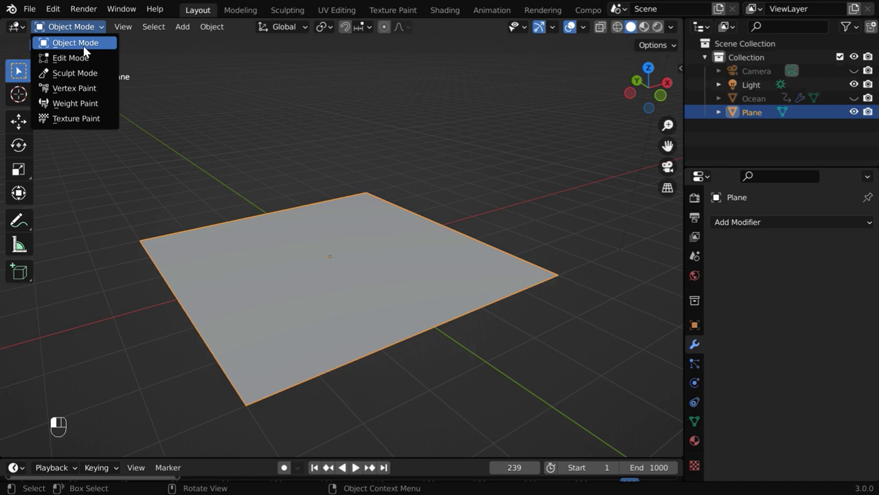
left_click(82, 58)
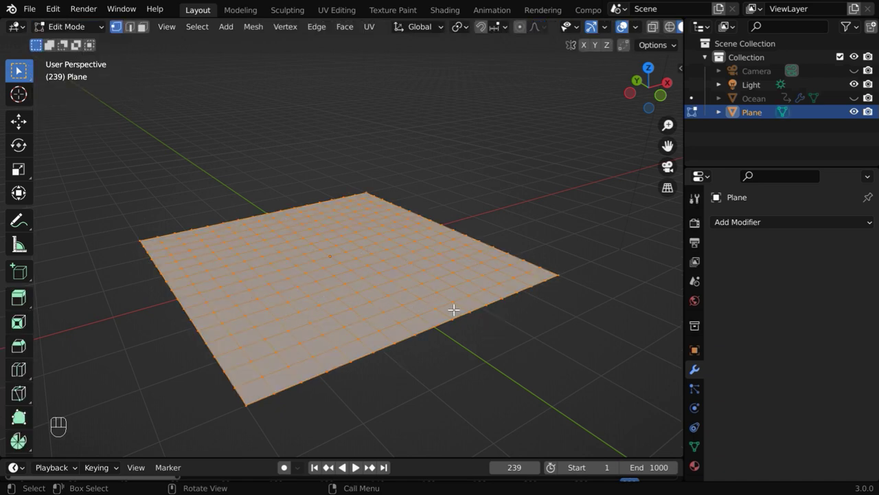
left_click(693, 447)
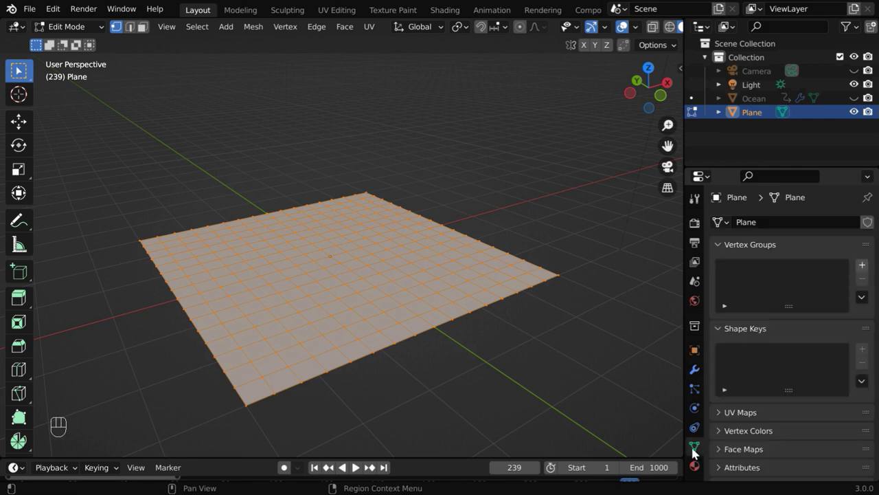
left_click(863, 266)
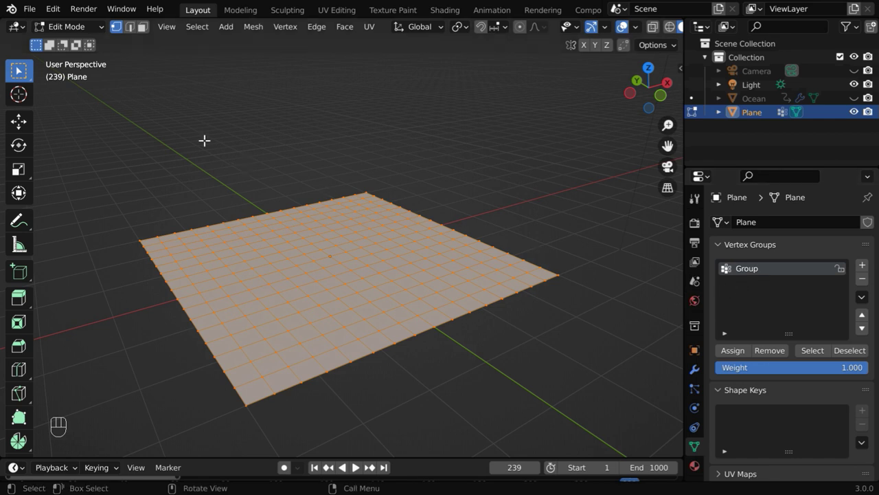
left_click(88, 31)
left_click(84, 43)
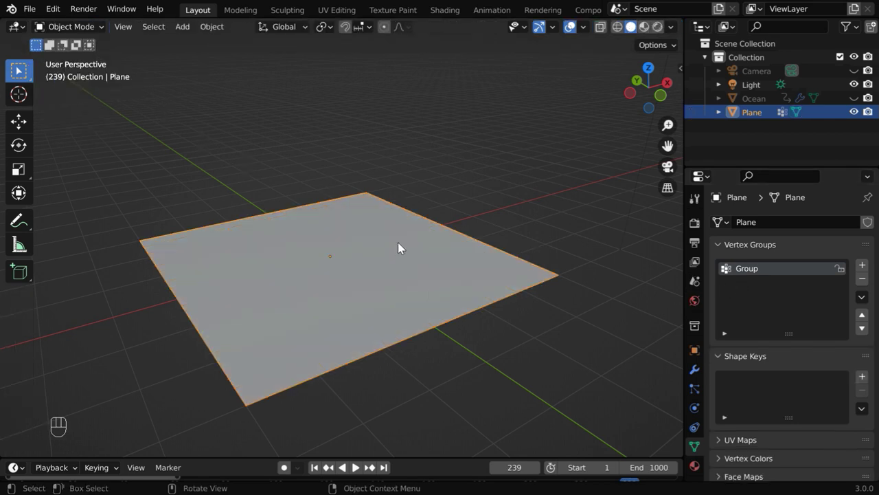
Unhide the ocean and add a Shrinkwrap modifier to the plane with Ocean as its target.
left_click(854, 99)
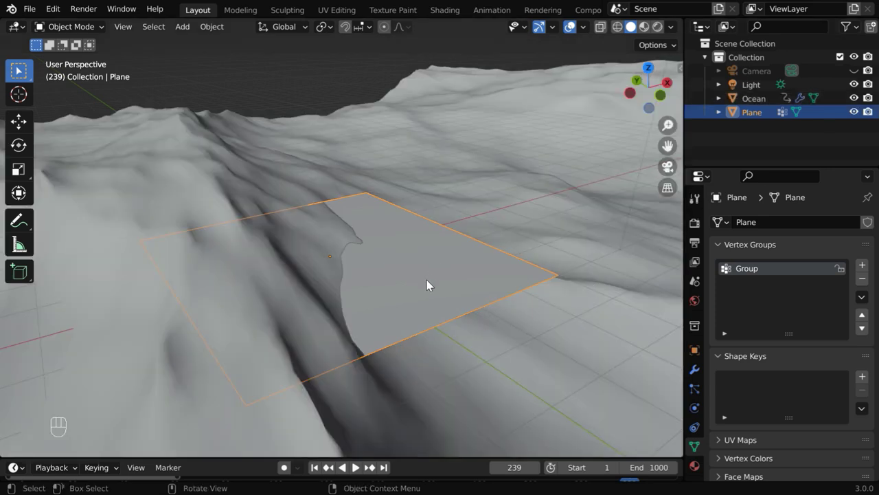
left_click(694, 371)
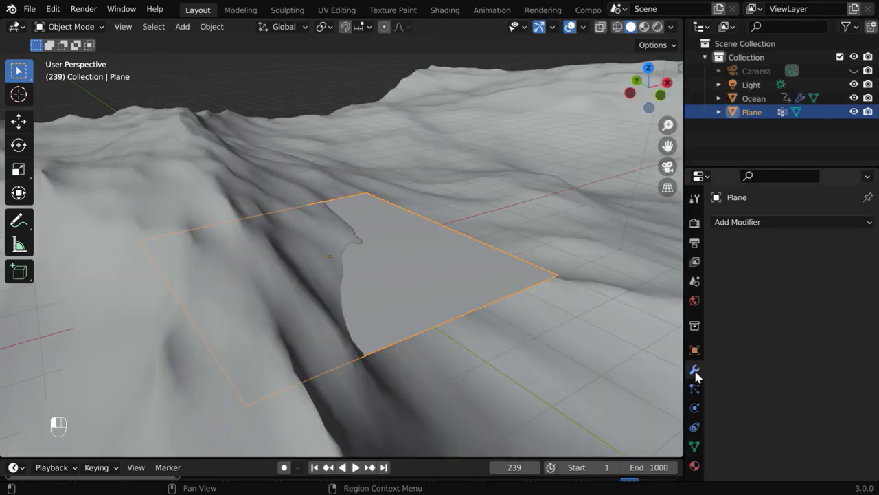
left_click(770, 222)
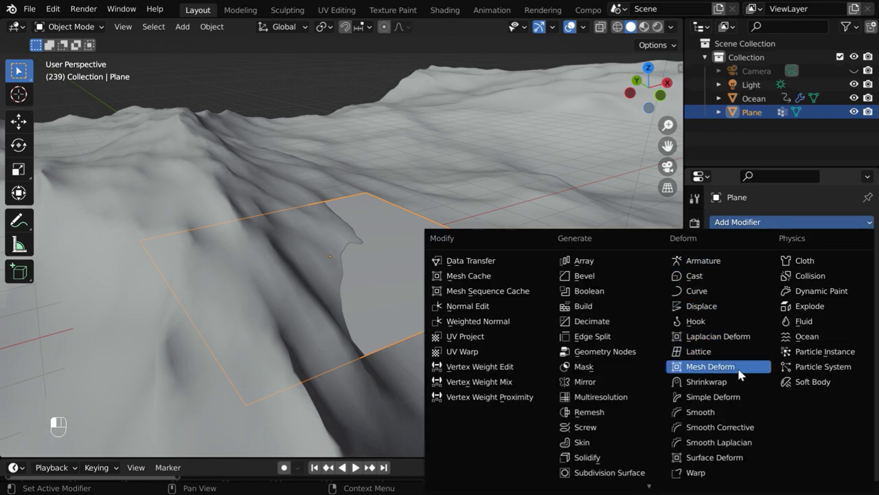
left_click(724, 385)
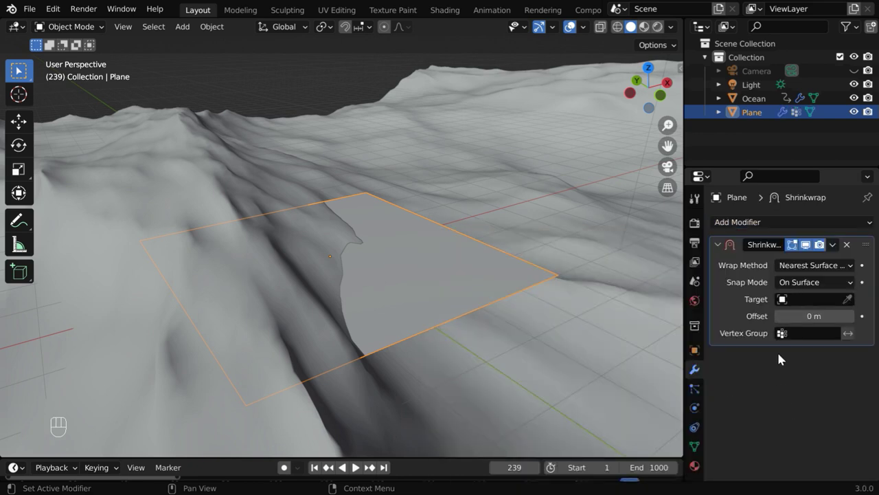
left_click(780, 299)
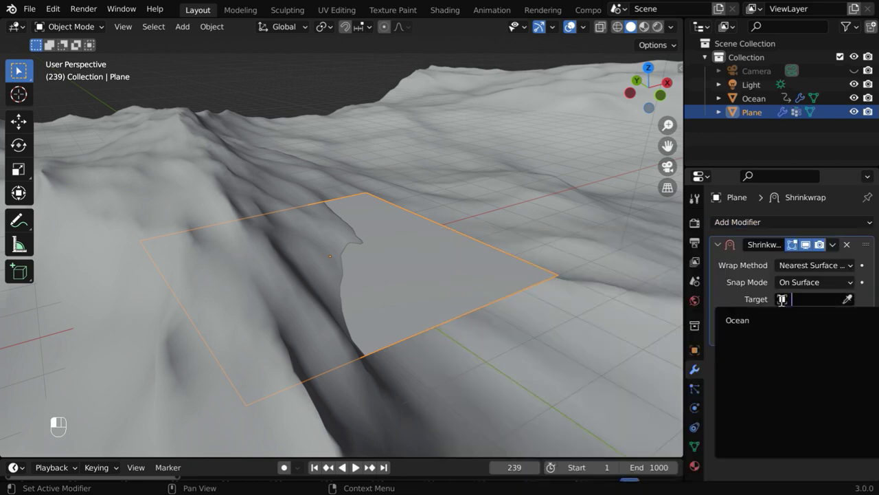
left_click(744, 321)
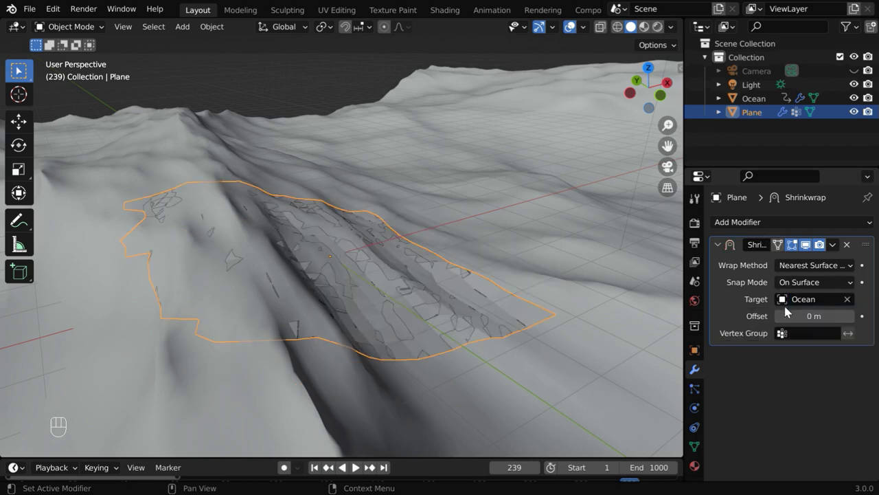
Play the animation to examine how the plane moves with the ocean surface, and stop playback.
left_click(355, 467)
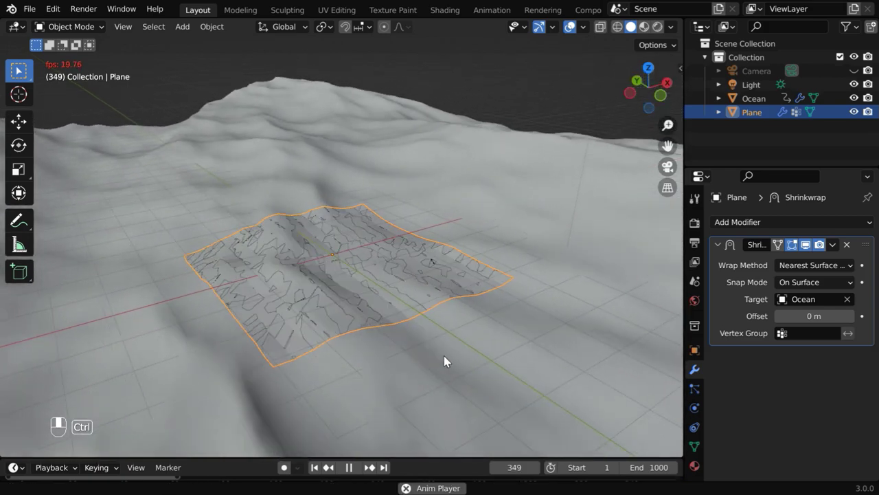
middle_click_drag(443, 356, 449, 421, "ctrl")
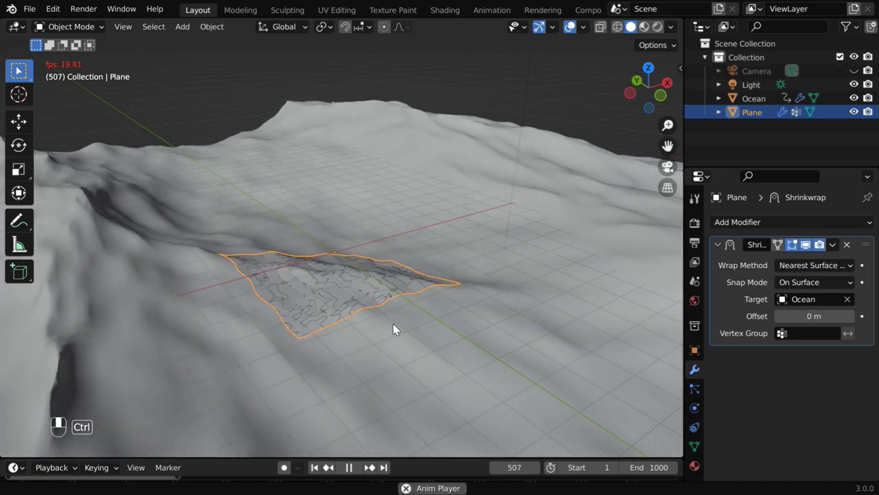
middle_click_drag(393, 328, 397, 380, "ctrl")
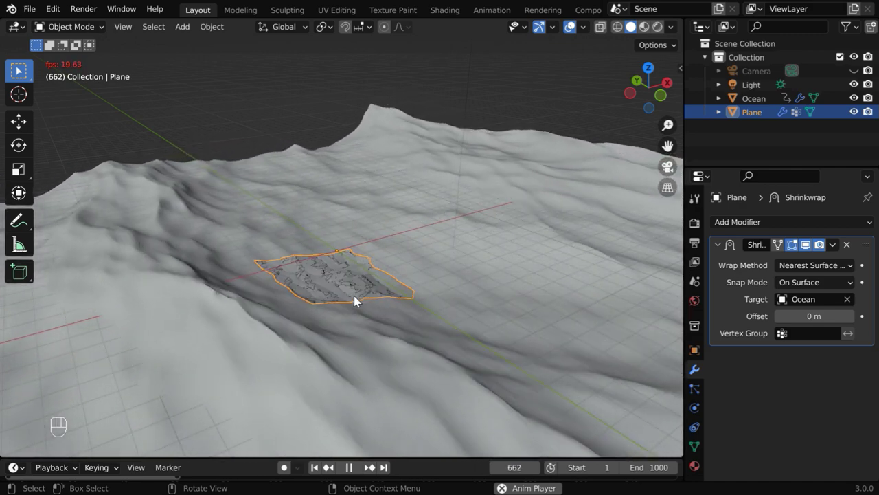
left_click(348, 467)
Add a torus mesh and scale it to 5 on the X, Y and Z axes.
left_click(182, 26)
mouse_move(189, 44)
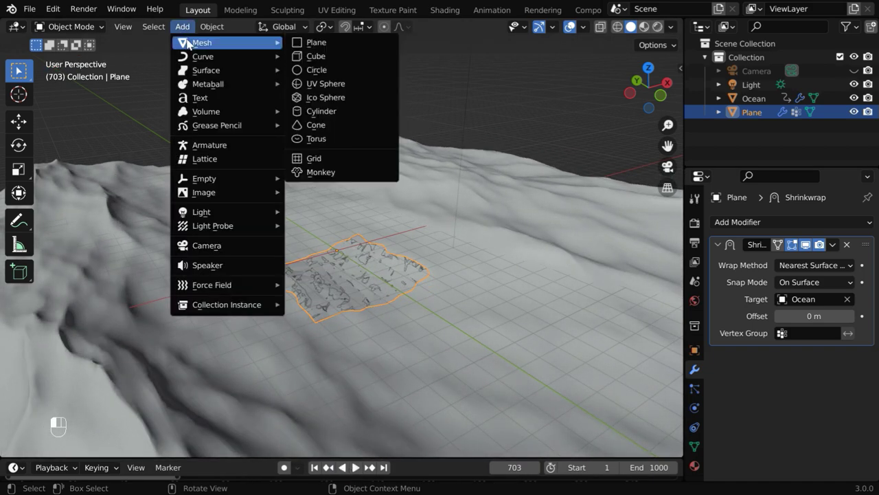
left_click(346, 139)
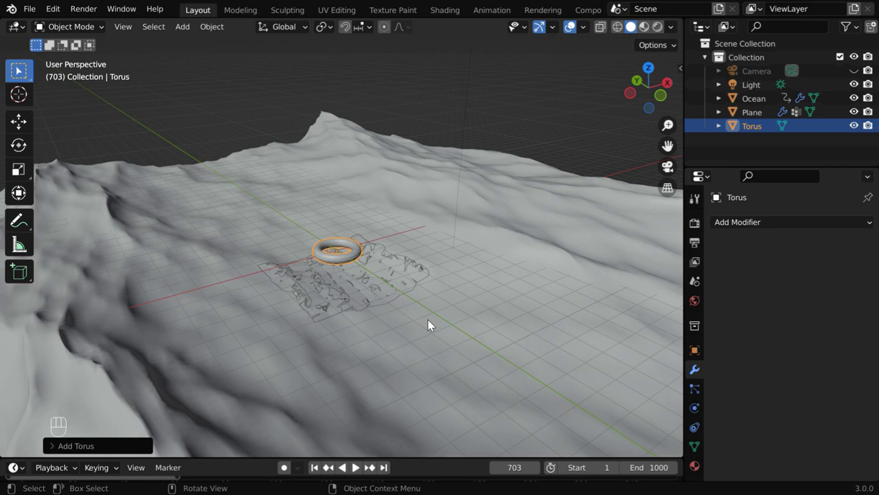
left_click(694, 350)
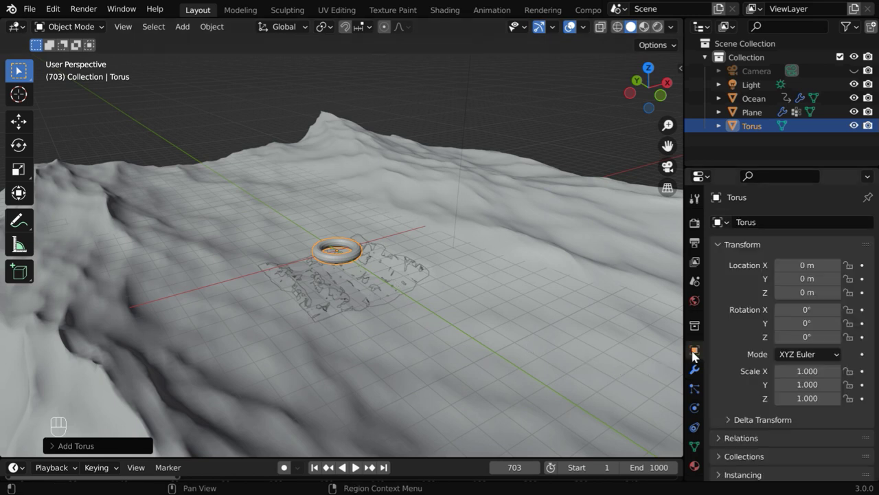
left_click_drag(797, 371, 797, 398)
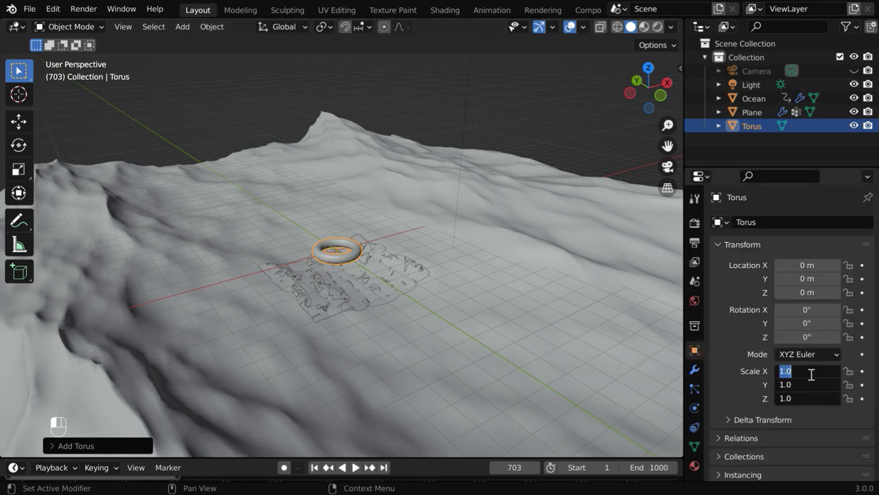
type("5")
key("Return")
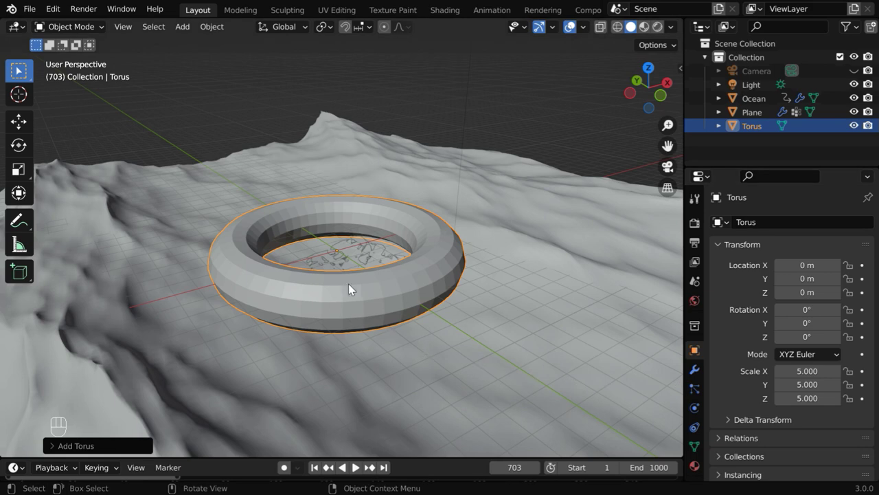
middle_click_drag(386, 294, 385, 325)
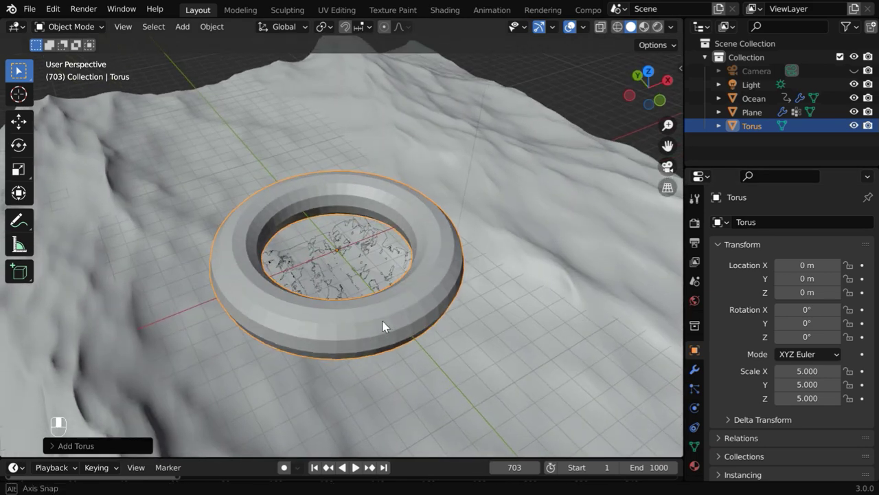
left_click(358, 263)
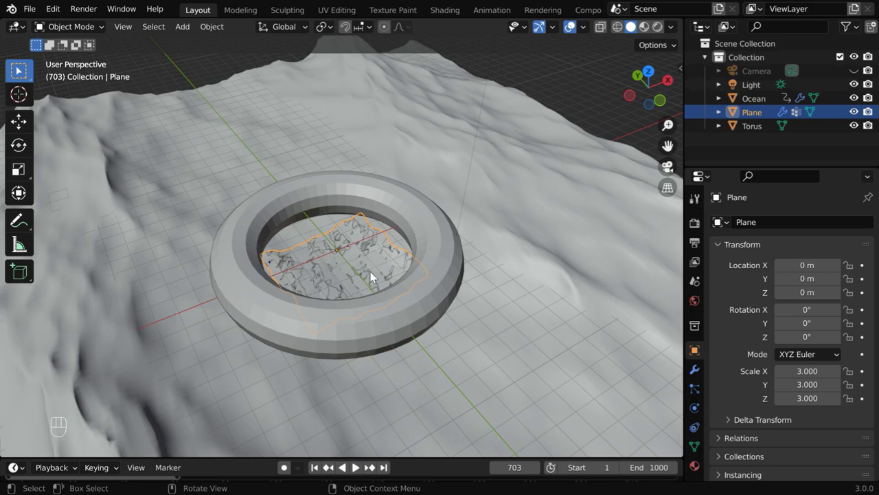
middle_click_drag(384, 292, 436, 284)
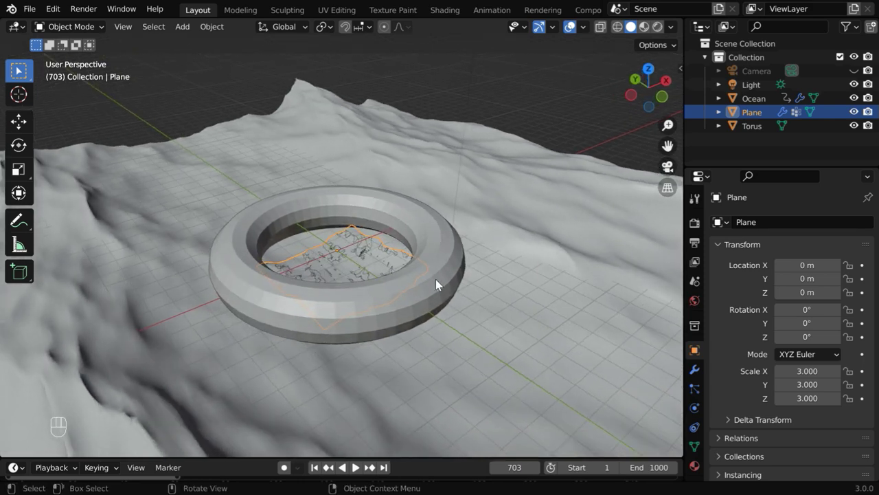
left_click(436, 278)
middle_click_drag(423, 323, 417, 315)
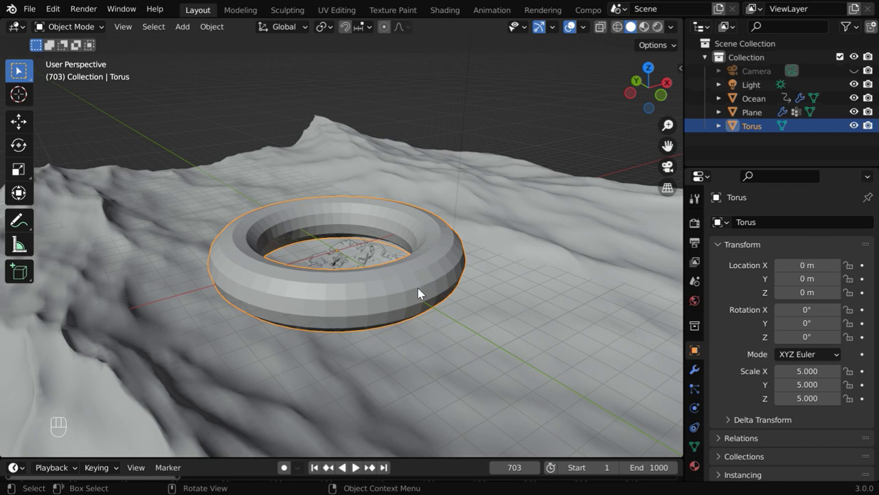
Add a Copy Location constraint to the torus, targeting Plane with the vertex group named Group.
left_click(694, 427)
left_click(732, 224)
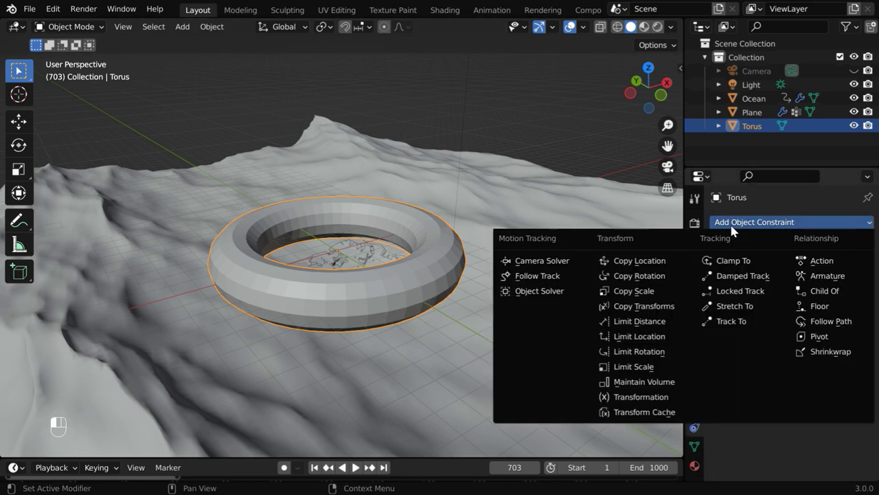
left_click(652, 261)
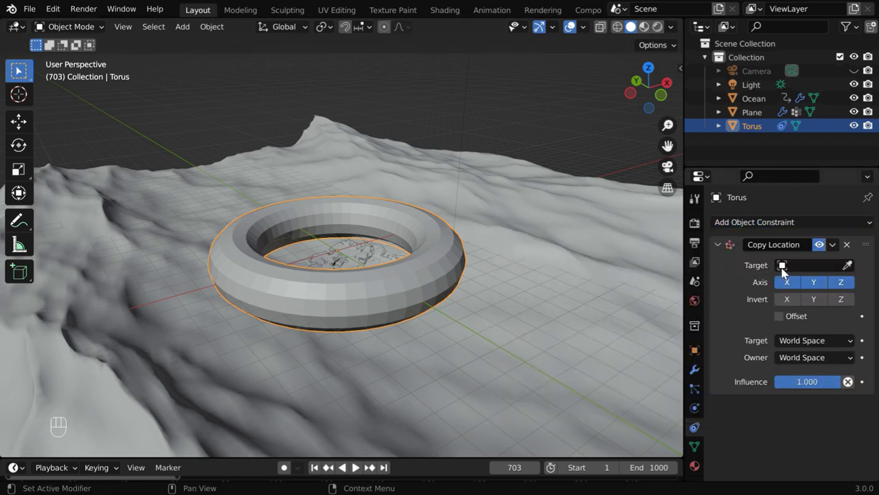
left_click(783, 266)
left_click(753, 326)
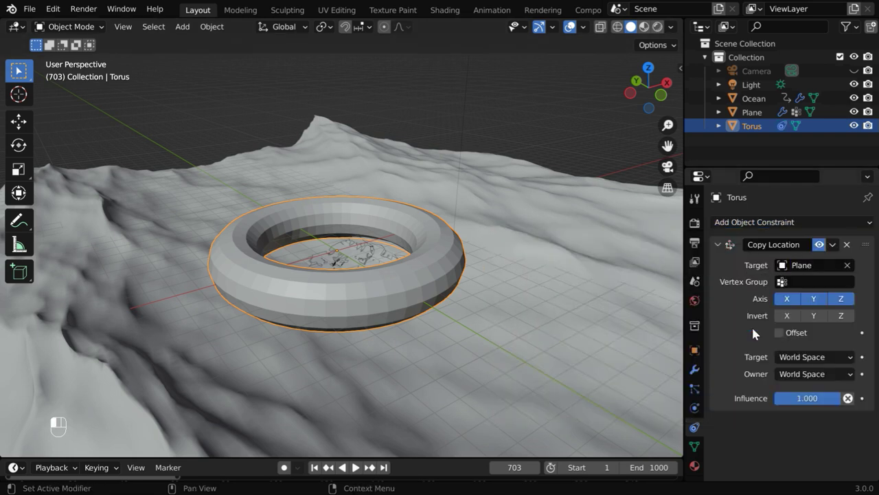
left_click(781, 281)
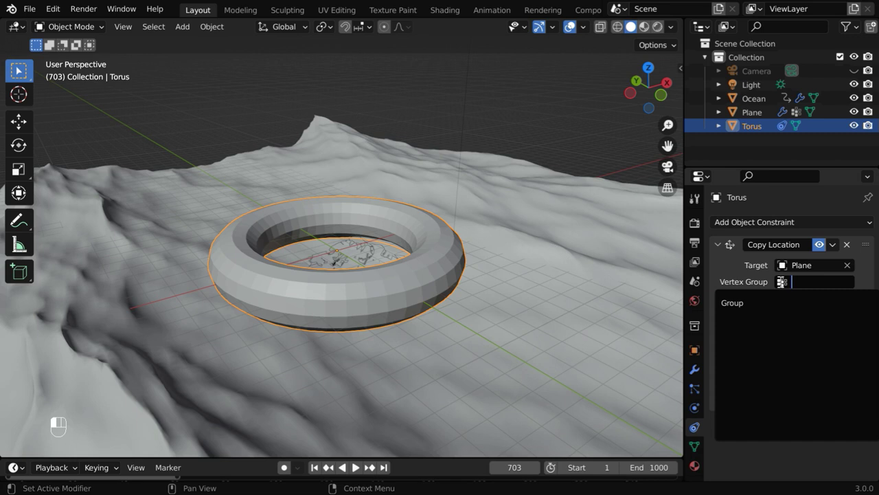
left_click(746, 303)
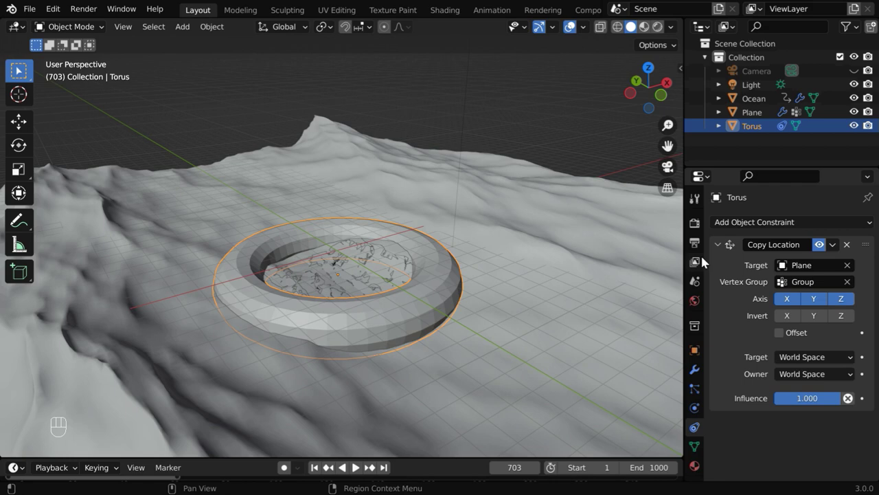
Add a Copy Rotation constraint to the torus, targeting Plane with the vertex group named Group.
left_click(718, 244)
left_click(770, 222)
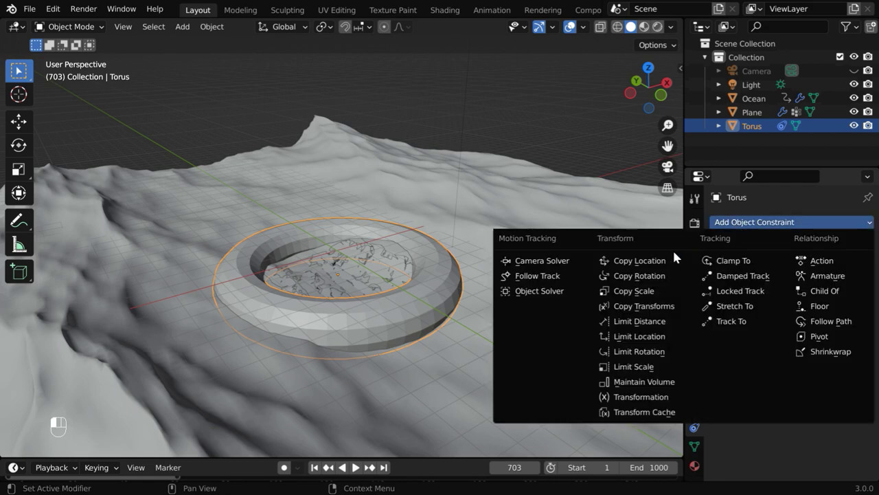
left_click(653, 283)
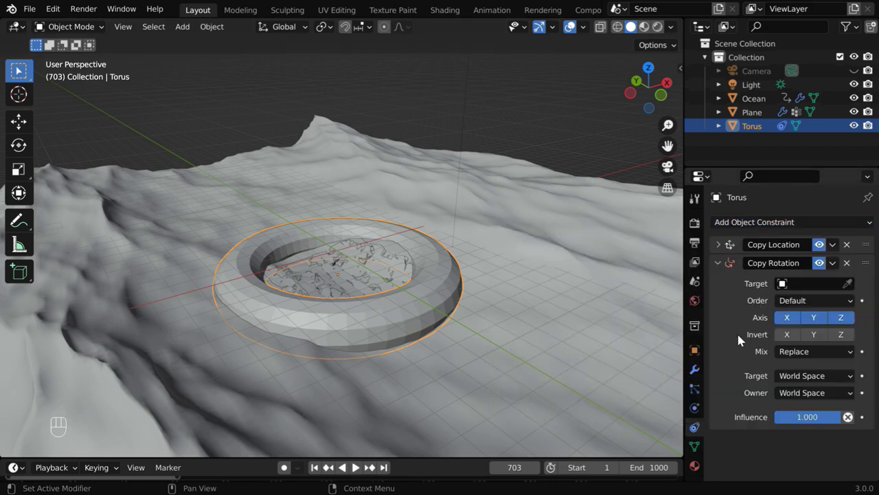
left_click(781, 284)
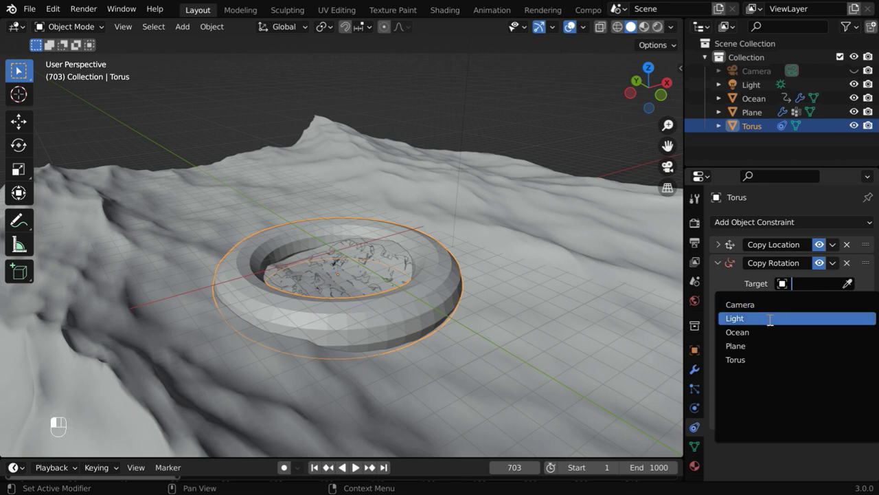
left_click(759, 345)
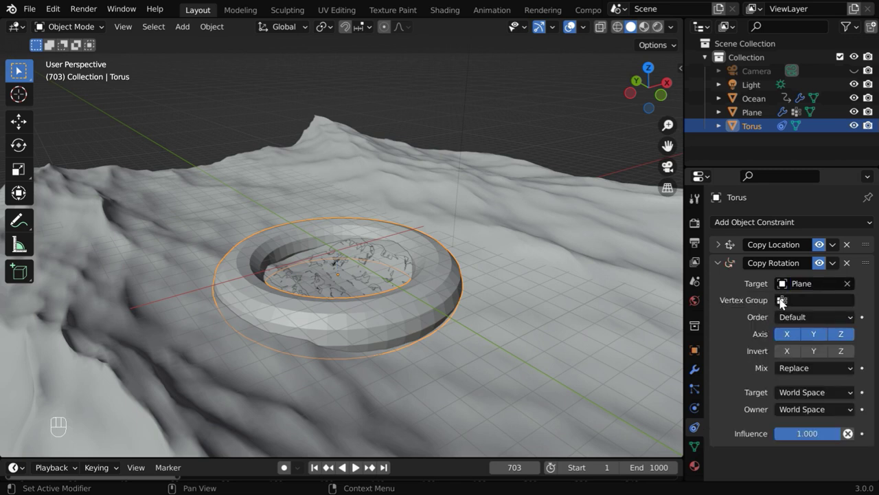
left_click(790, 300)
left_click(730, 321)
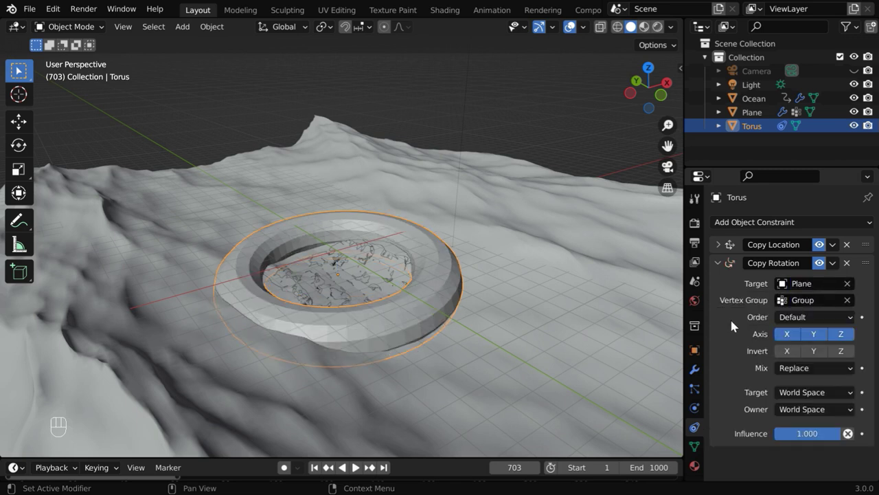
Play the animation to examine how the torus floats and tilts with the waves, deselect it and stop playback.
left_click(355, 469)
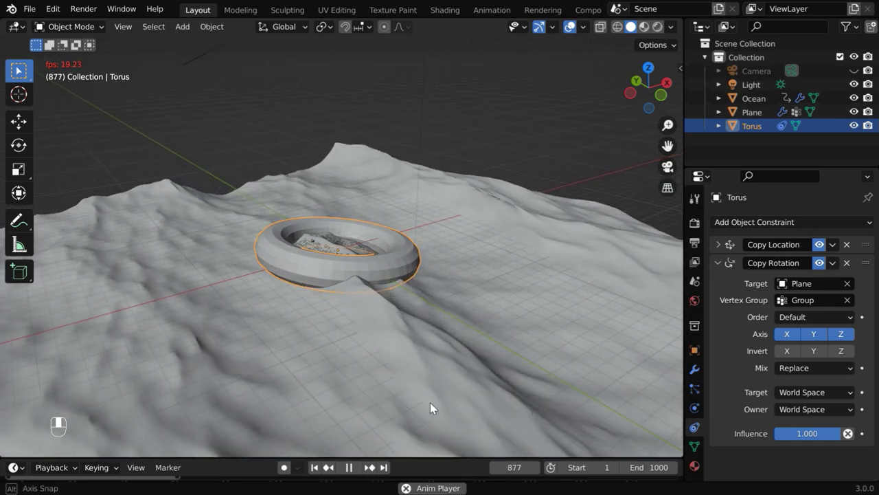
middle_click_drag(432, 402, 482, 404)
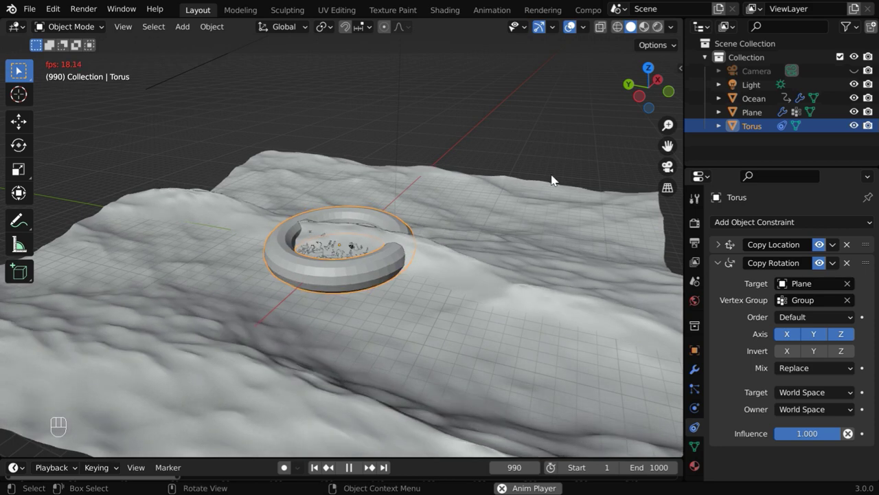
left_click(555, 177)
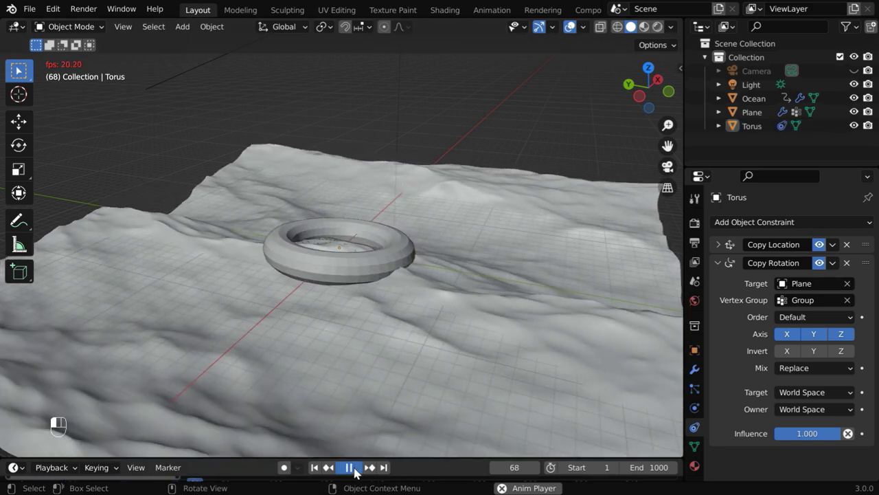
key("space")
Switch the viewport to rendered shading and disable Scene World lighting.
left_click(658, 28)
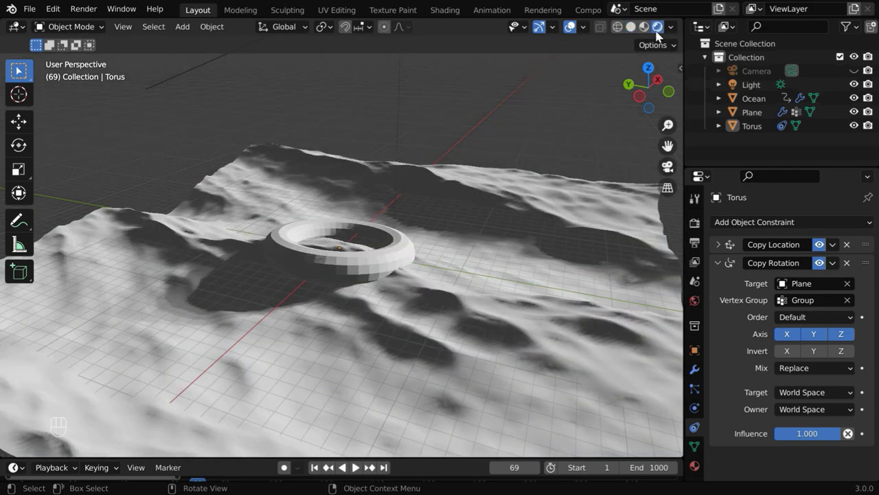
left_click(671, 28)
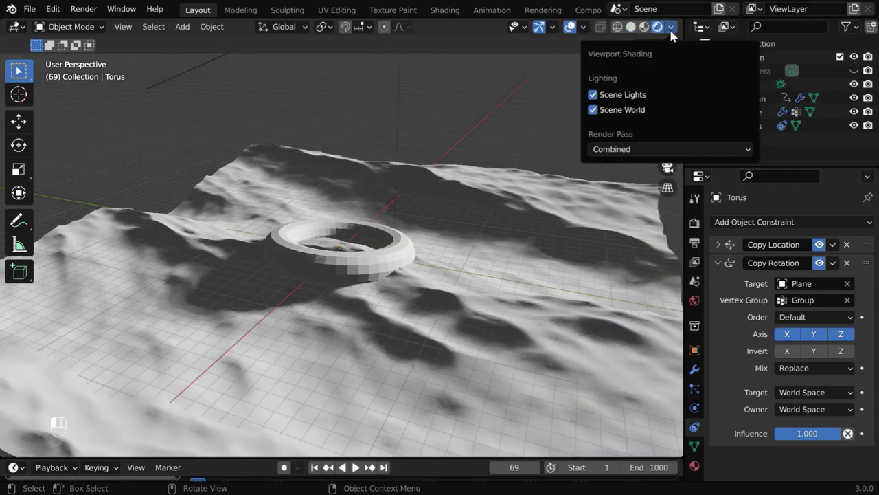
left_click(630, 112)
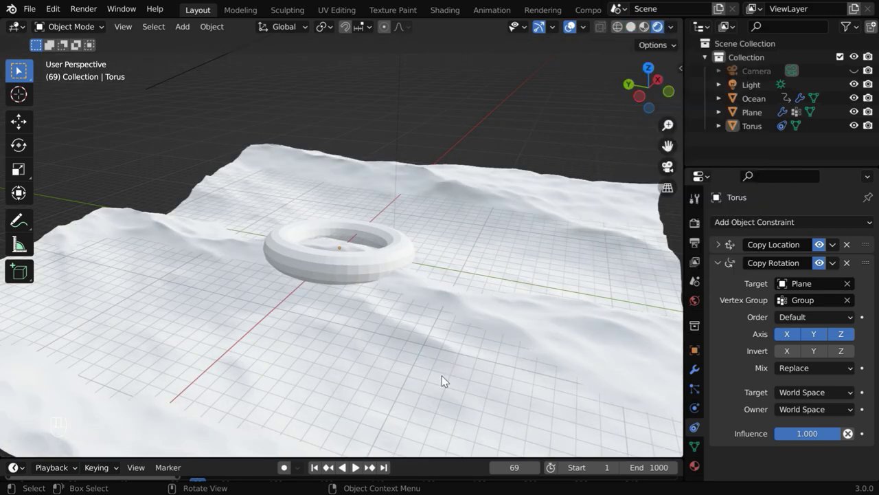
Give the ocean's material a cyan base color (H 0.535, S 0.998, V 0.800) and set its Transmission to 1.000.
left_click(484, 376)
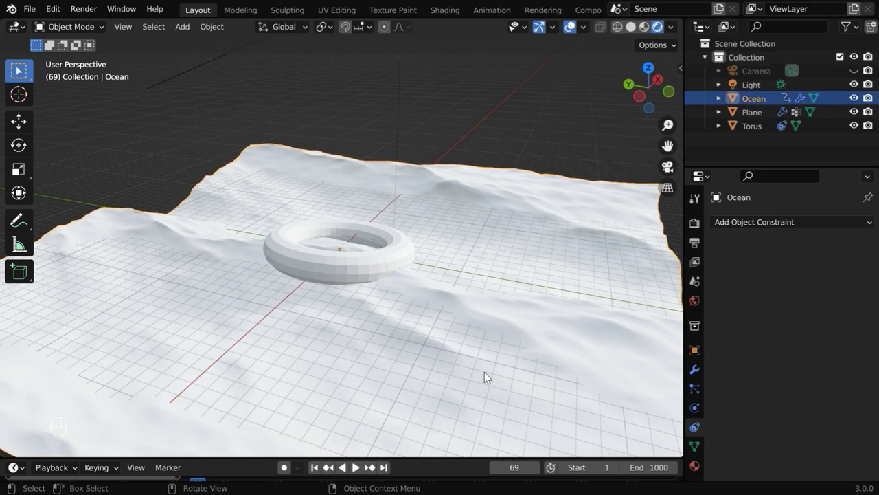
left_click(695, 466)
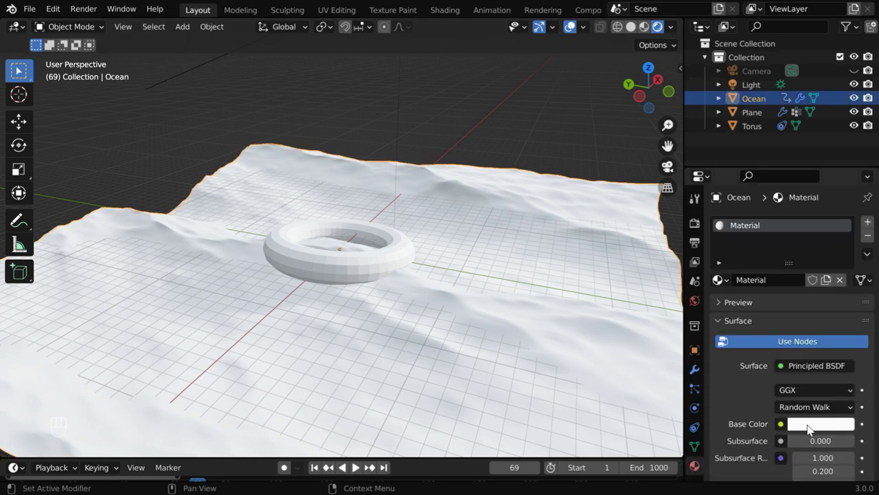
left_click(809, 427)
left_click_drag(790, 233, 788, 226)
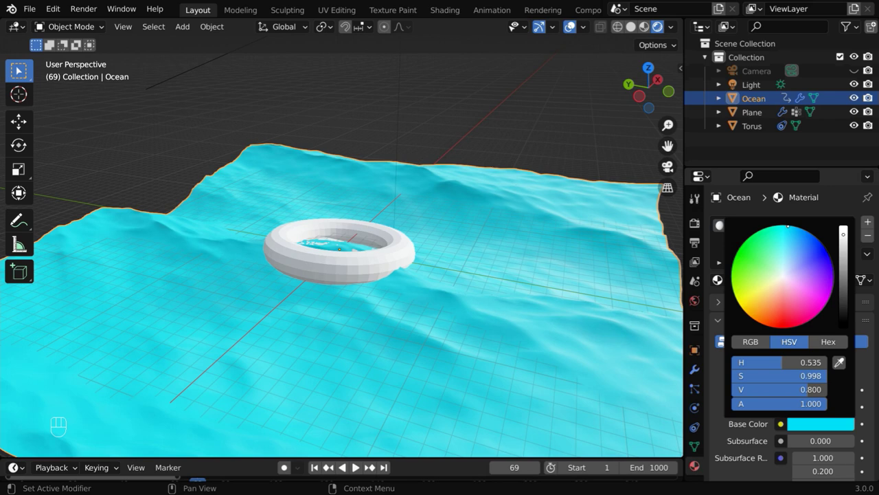
scroll(823, 431, "down", 10)
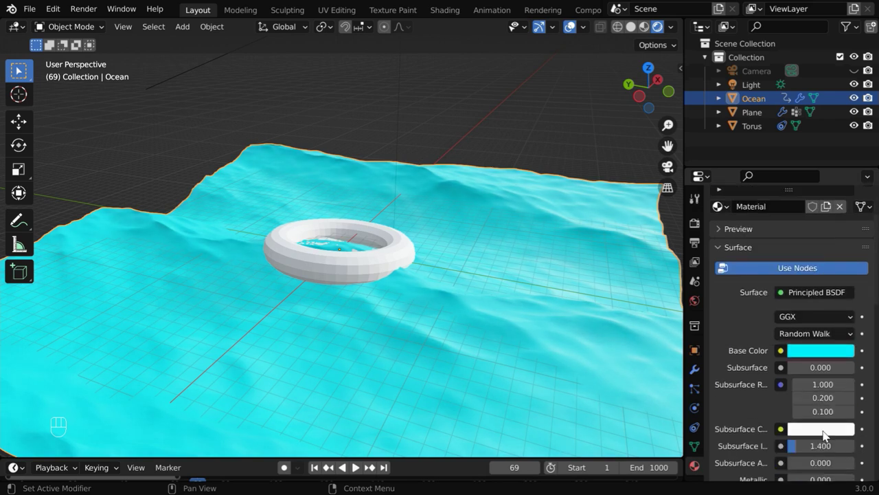
scroll(823, 431, "down", 2)
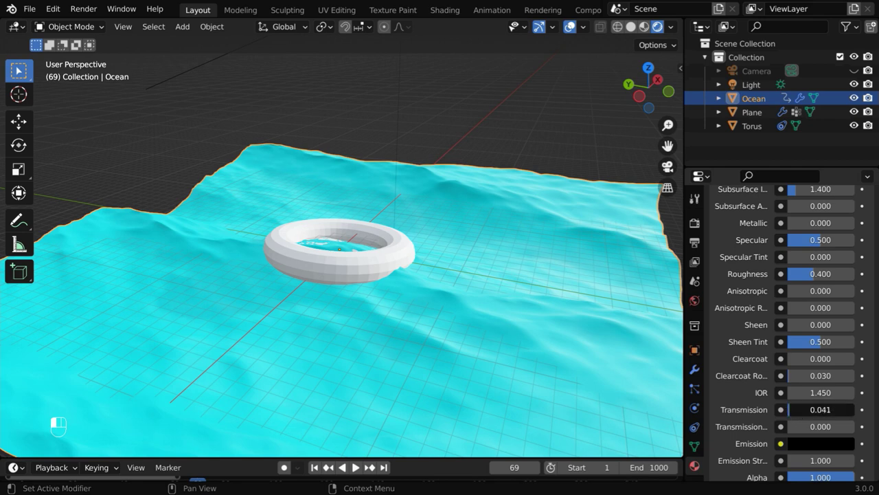
left_click_drag(822, 410, 851, 410)
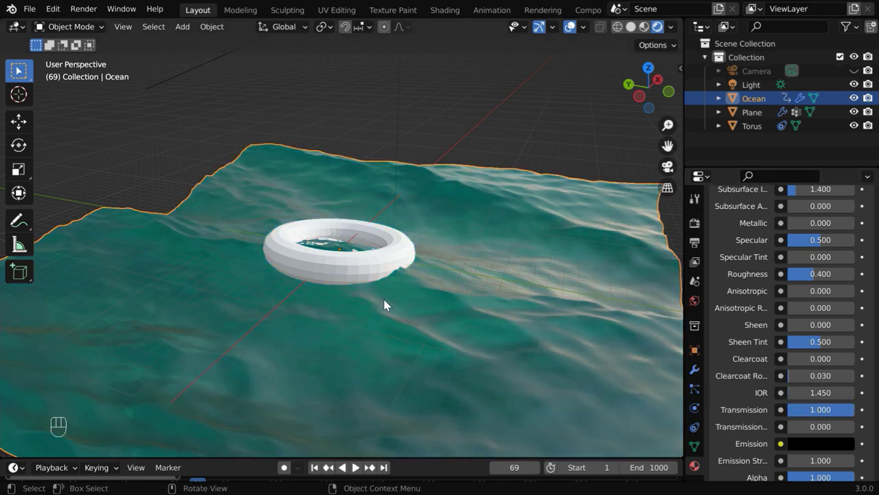
Create a new material for the torus and darken its base color to dark grey.
left_click(349, 265)
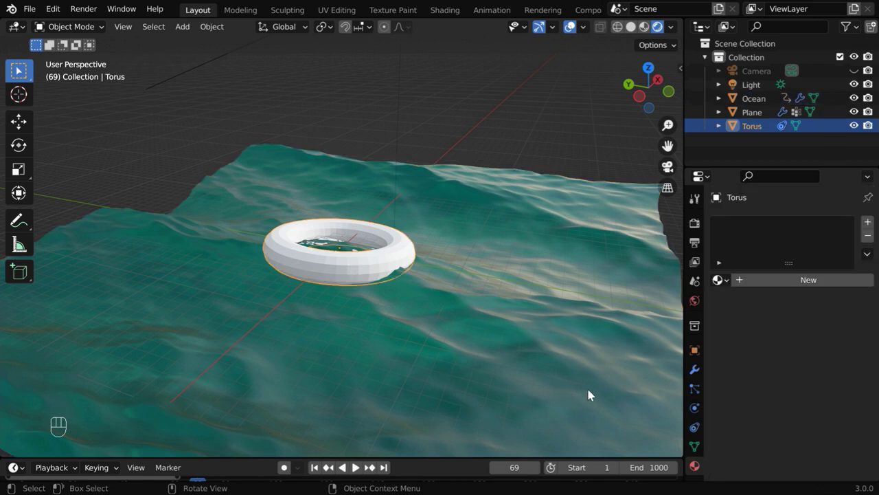
left_click(811, 281)
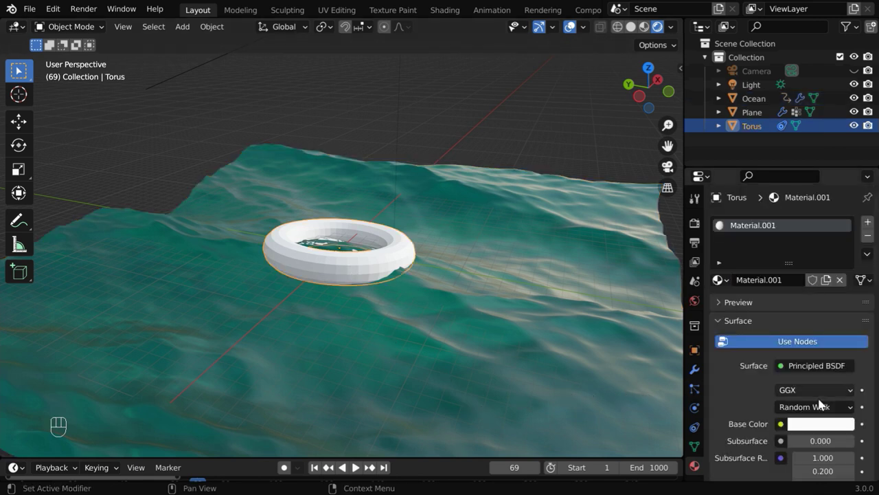
left_click(820, 425)
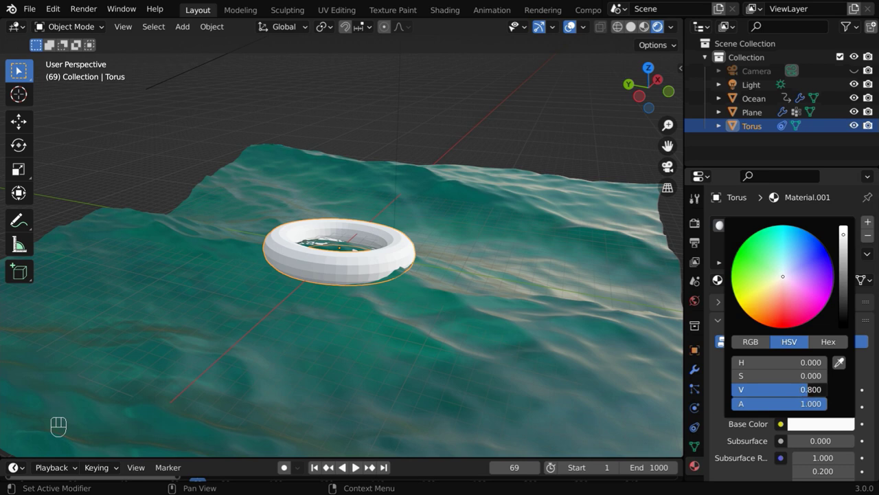
left_click_drag(803, 388, 740, 389)
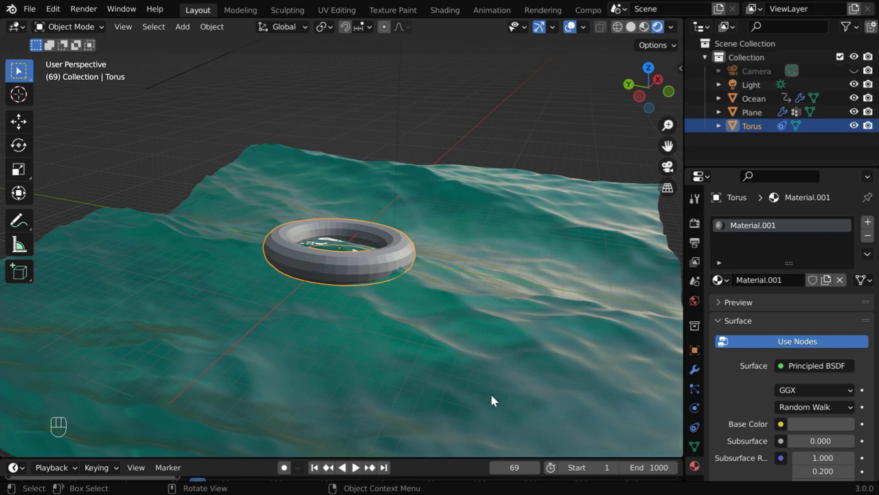
Add a Subdivision Surface modifier with viewport level 2 to the torus, and hide the plane in the viewport and in renders.
left_click(694, 371)
left_click(742, 223)
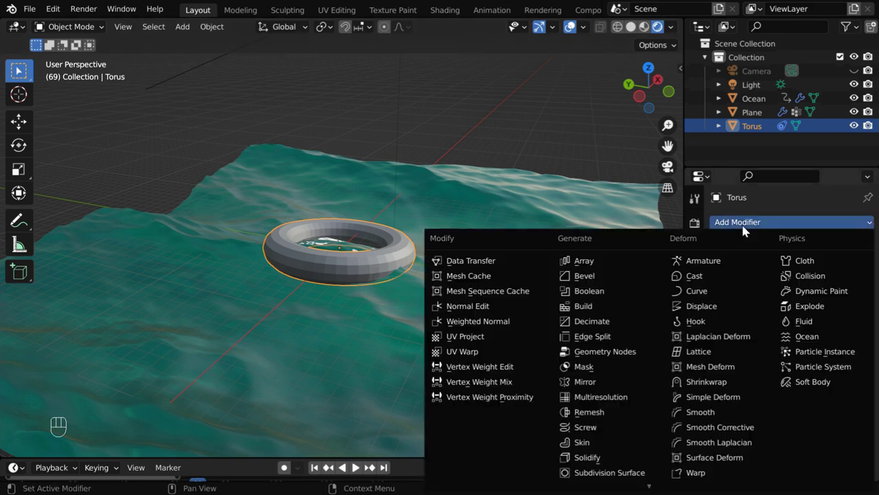
left_click(622, 474)
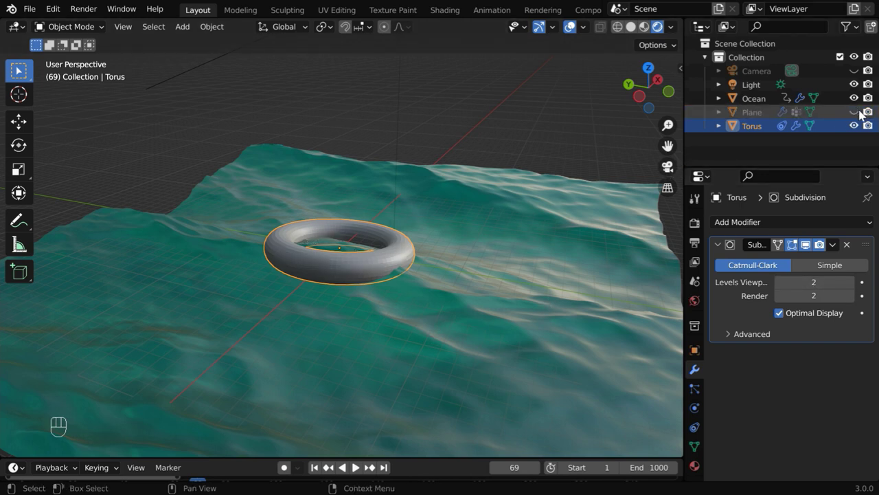
key("alt+a")
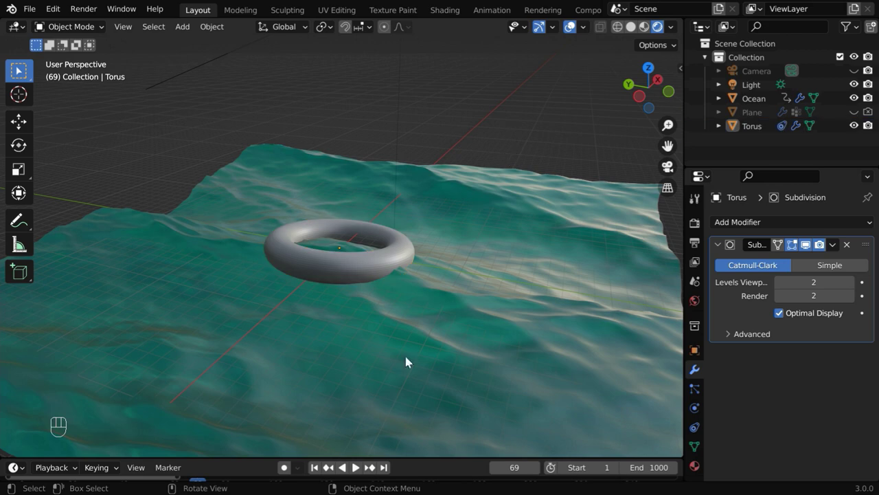
Play the animation to examine the shaded torus floating on the ocean from several angles, and stop playback.
left_click(355, 468)
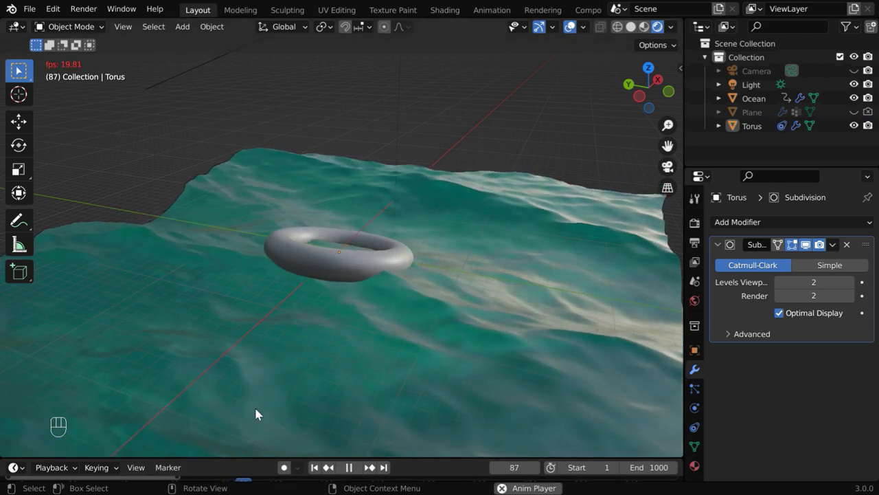
middle_click_drag(248, 409, 358, 411)
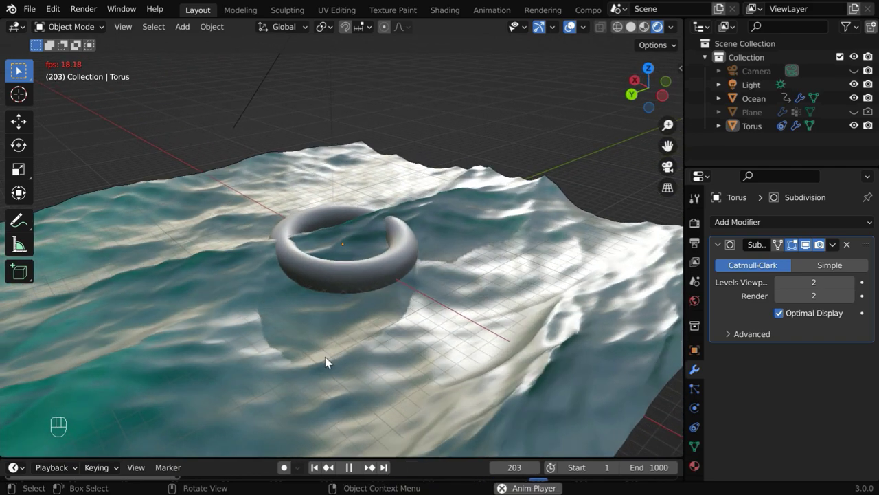
middle_click_drag(269, 346, 387, 420, "ctrl")
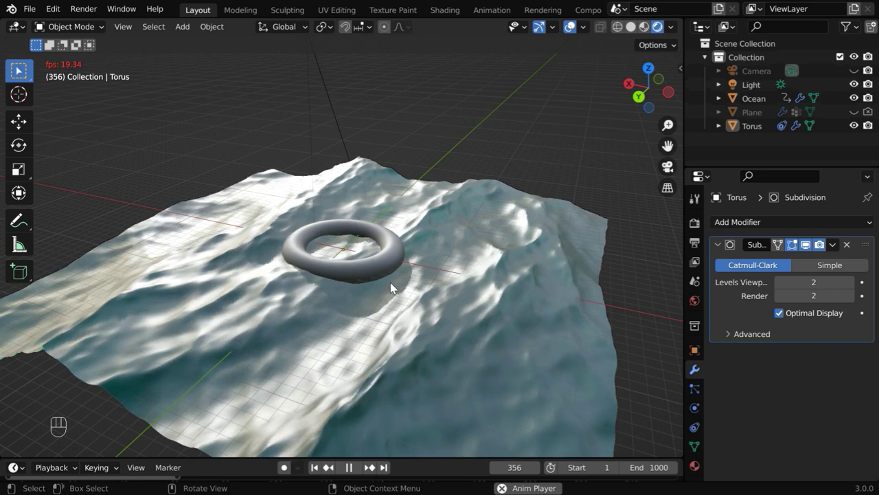
left_click(349, 467)
Set Repeat X to 2 in the ocean's Ocean modifier to extend the water surface.
left_click(469, 376)
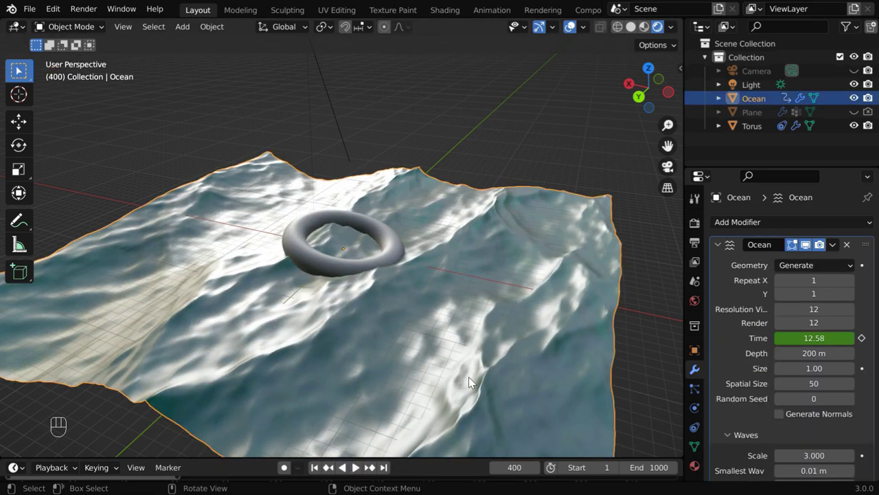
left_click(851, 280)
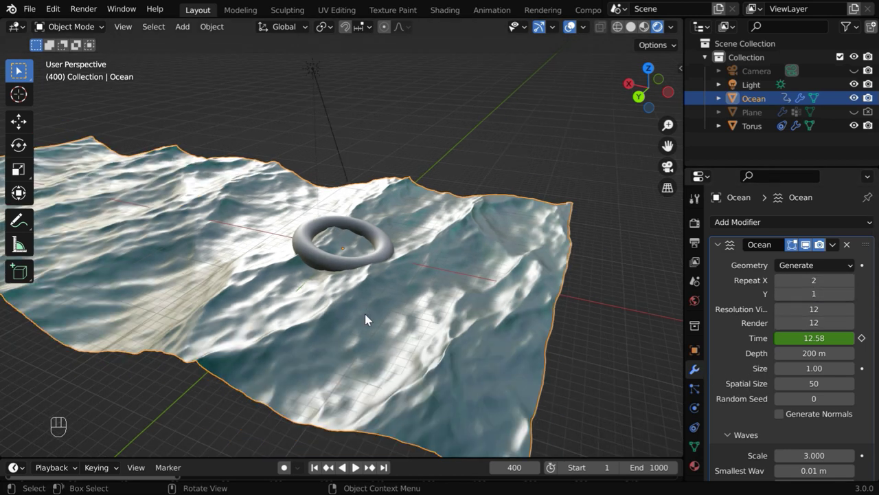
key("KP_Decimal")
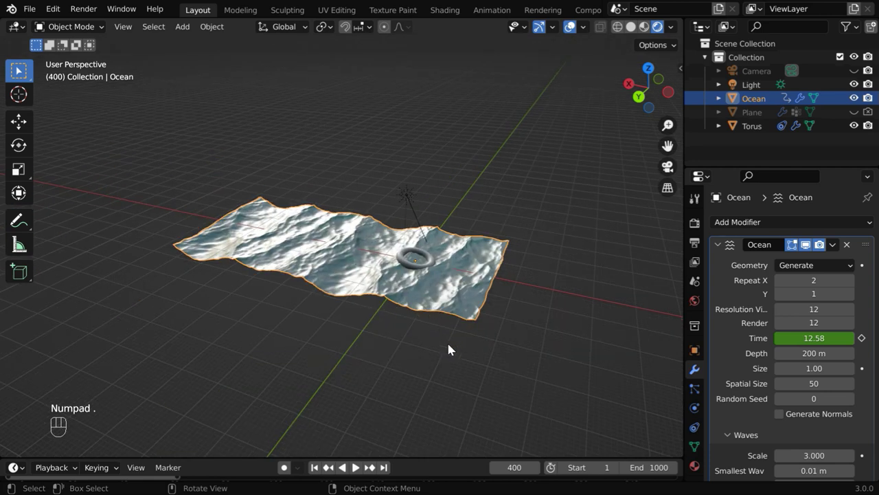
middle_click_drag(451, 350, 357, 277, "ctrl")
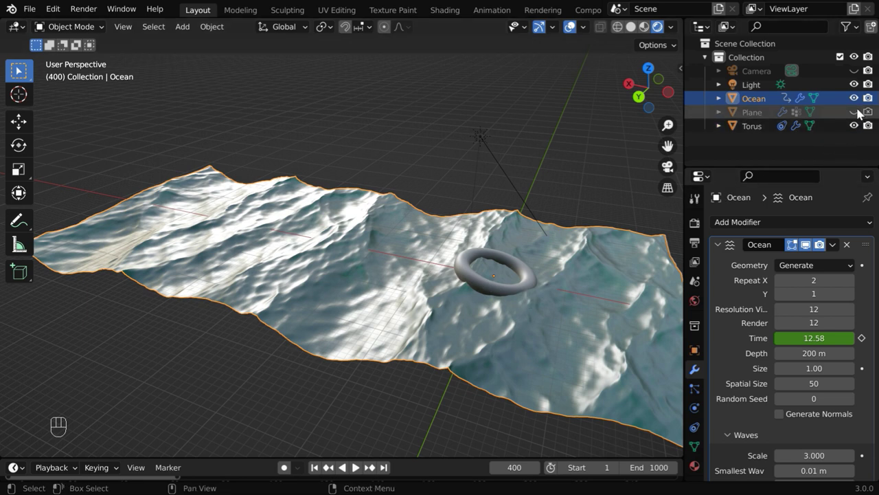
Unhide the plane and, at frame 1, move it along the X axis to the far end of the extended ocean.
left_click(753, 112)
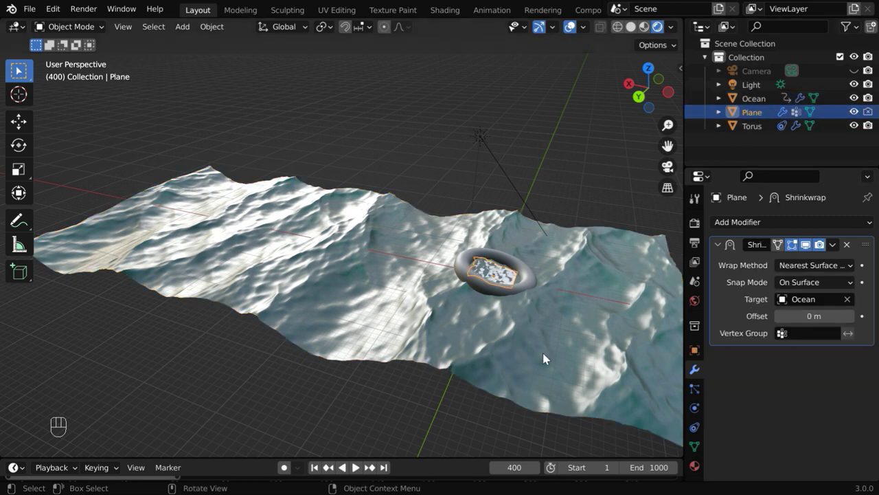
left_click(316, 470)
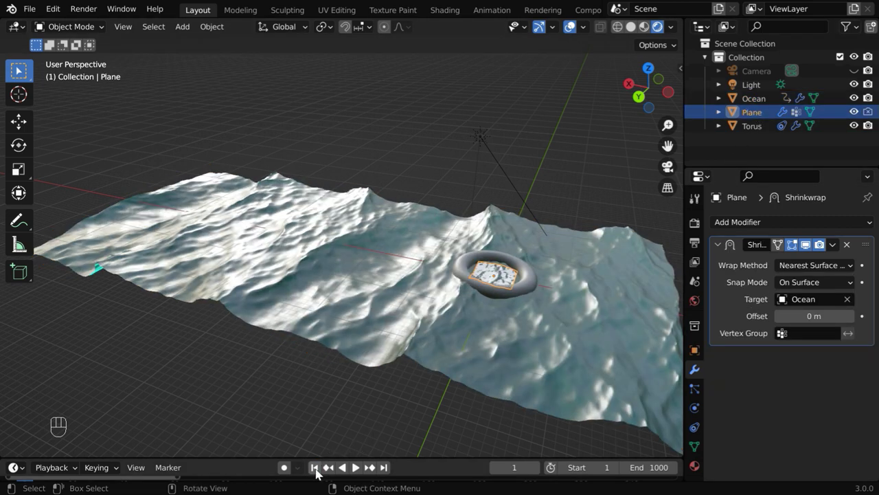
left_click(18, 121)
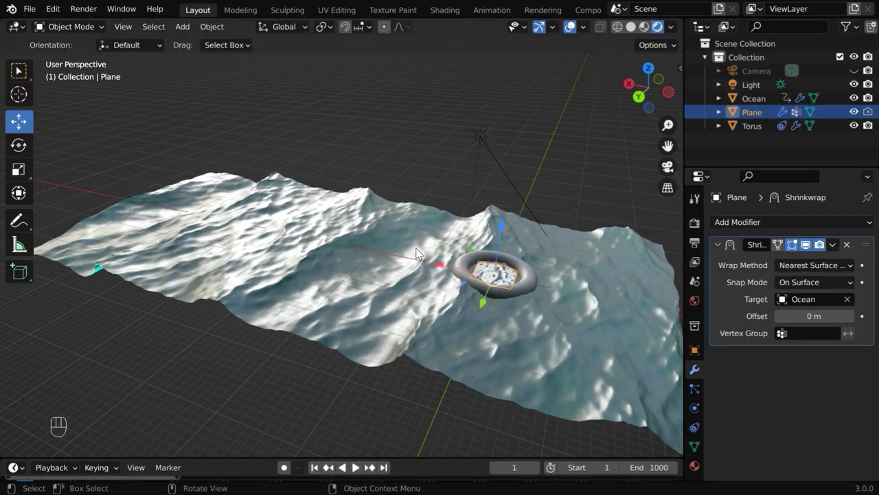
left_click_drag(439, 269, 129, 200)
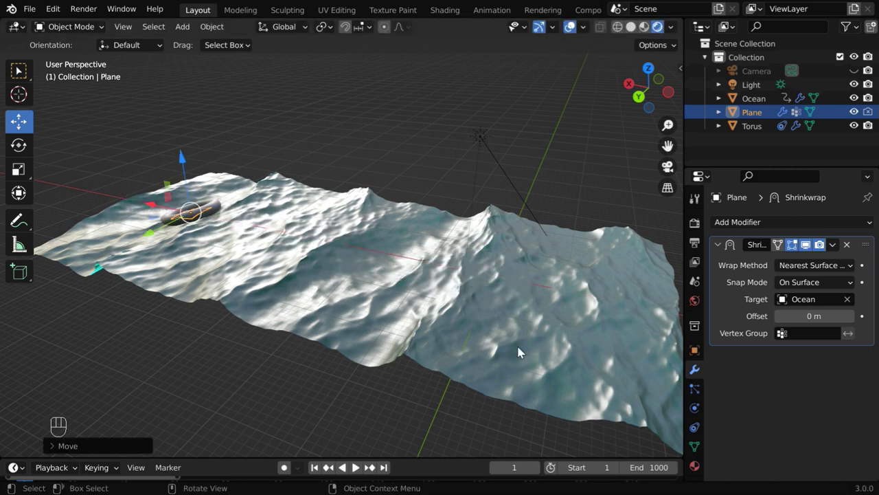
Keyframe the plane's X location at frame 1, and keyframe it again at frame 1000 after moving the plane along X to about -15.7 m.
left_click(695, 349)
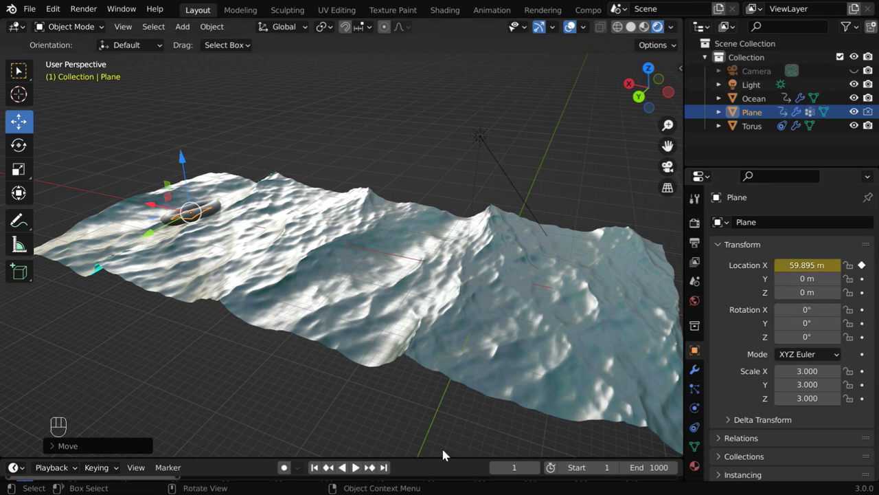
left_click(384, 467)
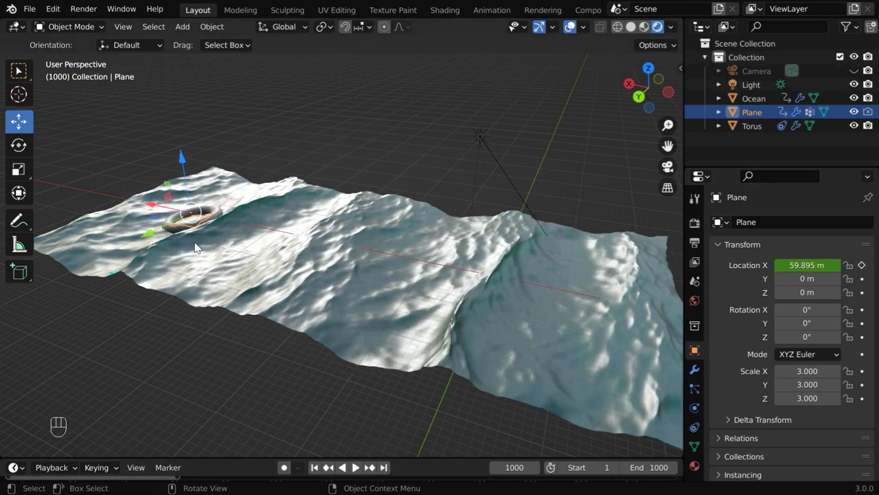
left_click_drag(152, 212, 573, 301)
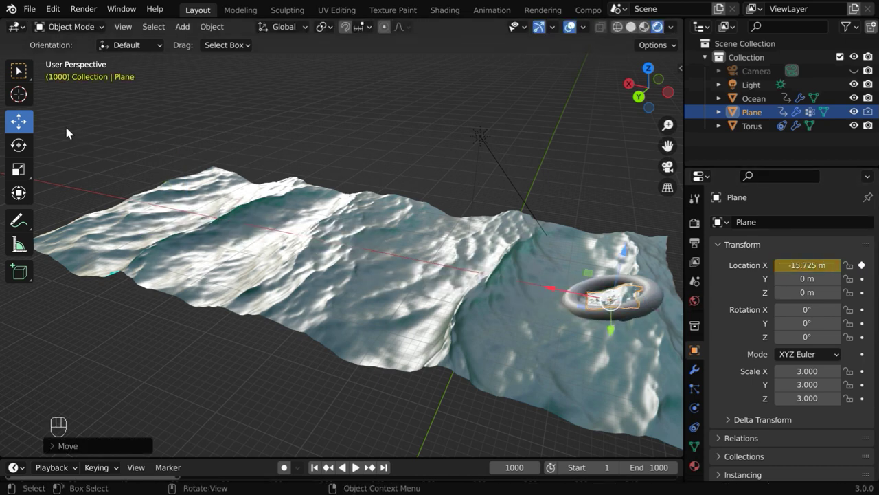
left_click(19, 72)
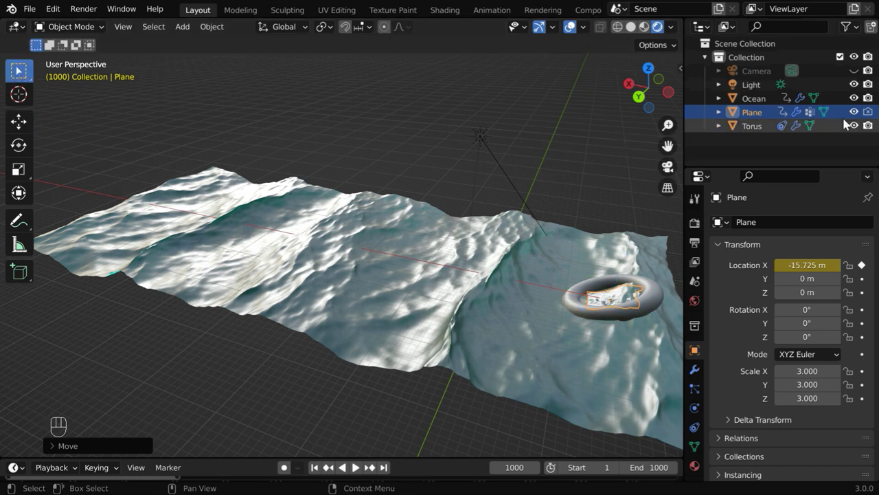
Hide the plane in the viewport and play the animation from frame 1 to examine the torus drifting across the ocean from several angles.
left_click(314, 467)
left_click(357, 470)
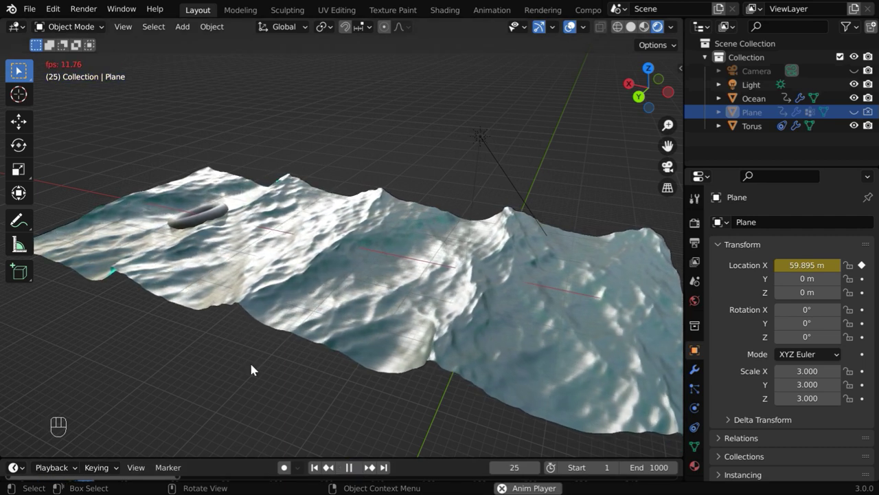
mouse_move(245, 369)
middle_mouse_down()
mouse_move(279, 379)
mouse_move(257, 356)
middle_mouse_up()
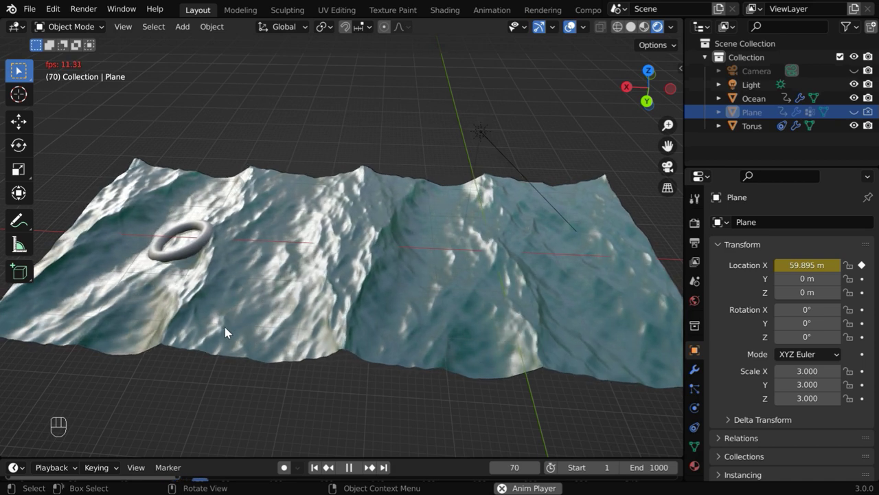
key("ctrl")
middle_click_drag(204, 335, 190, 293, "ctrl")
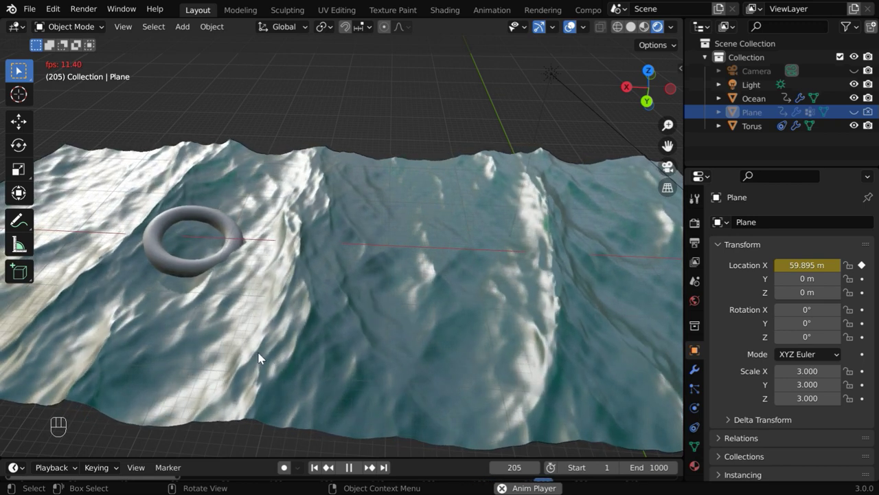
middle_click_drag(234, 357, 329, 330)
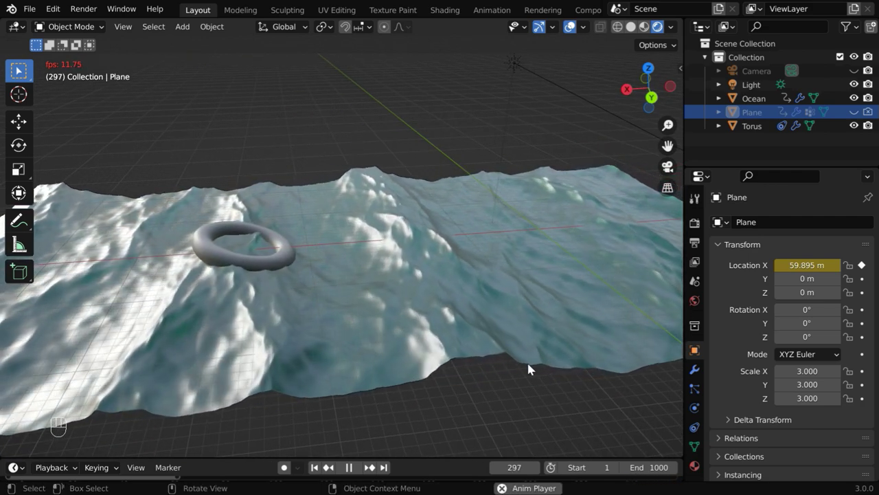
middle_click_drag(526, 366, 487, 369)
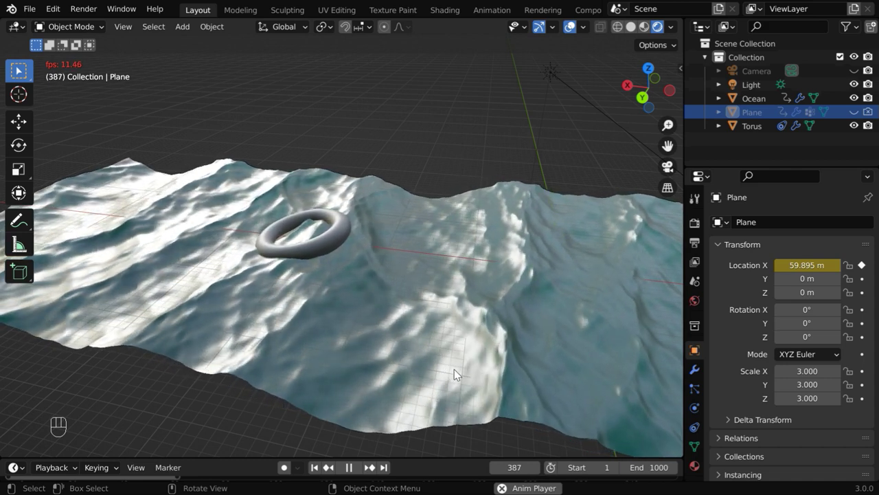
middle_click_drag(454, 369, 514, 371)
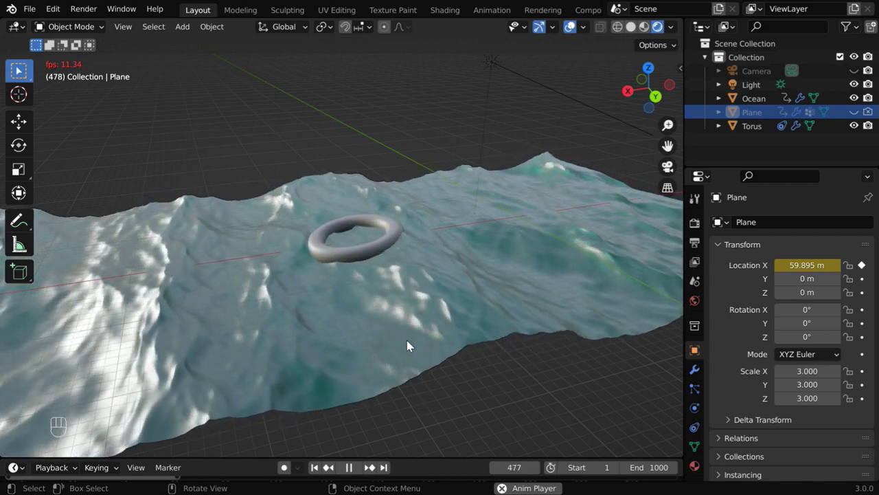
key("ctrl")
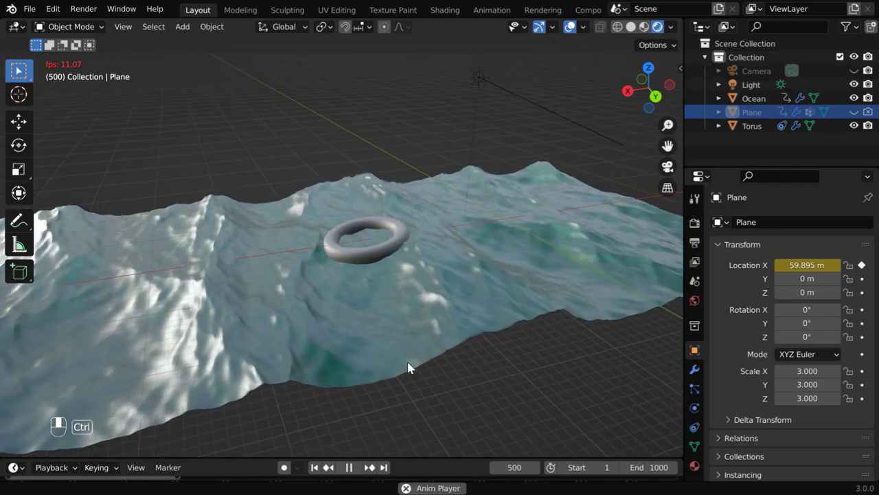